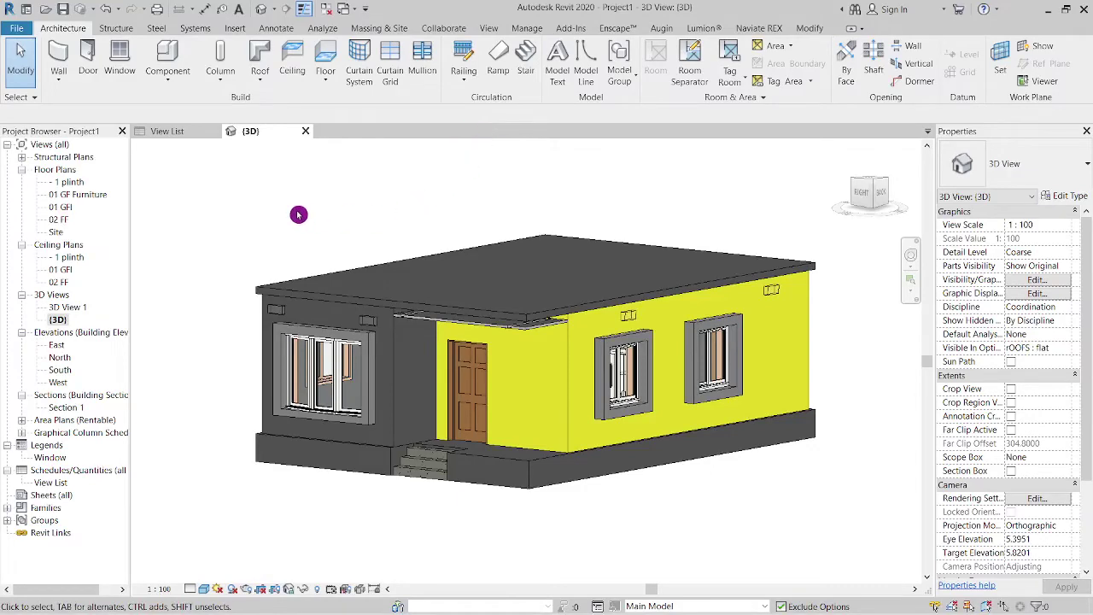
# - Start a new schedule/quantities view with the category filter limited to Architecture
pyautogui.scroll(-2, 298, 215)
pyautogui.scroll(-1, 666, 475)
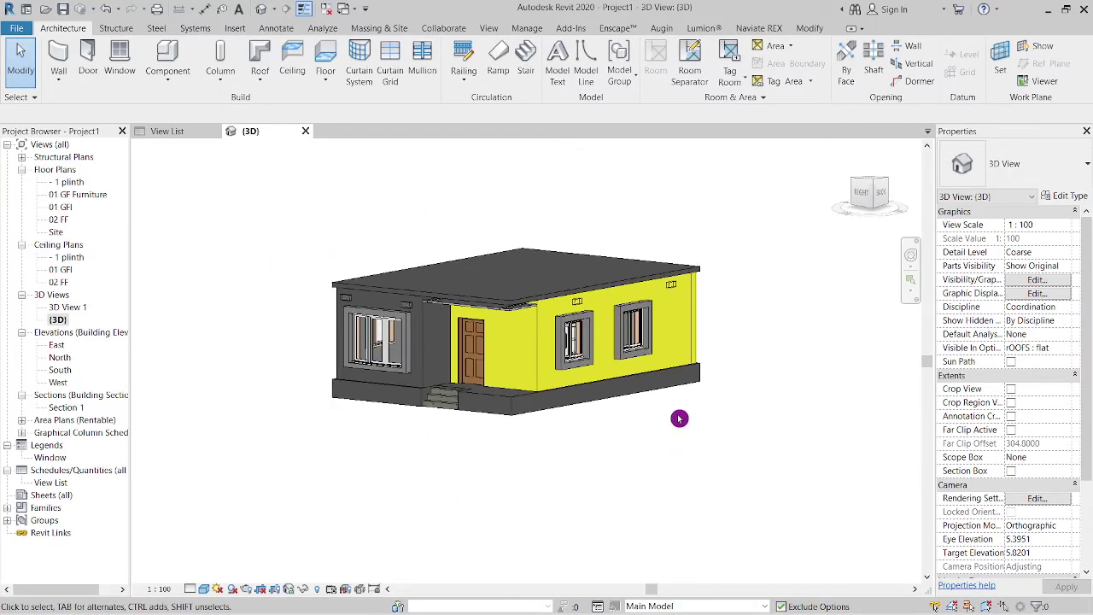
pyautogui.scroll(1, 691, 453)
pyautogui.scroll(1, 609, 425)
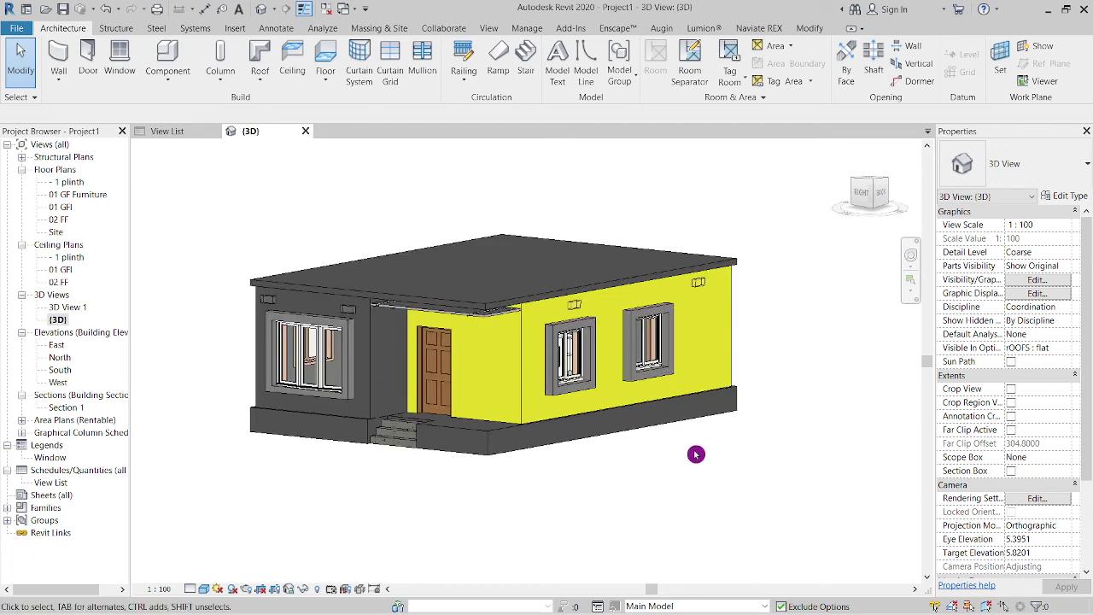
pyautogui.moveTo(695, 454); pyautogui.dragTo(716, 486, button='middle')
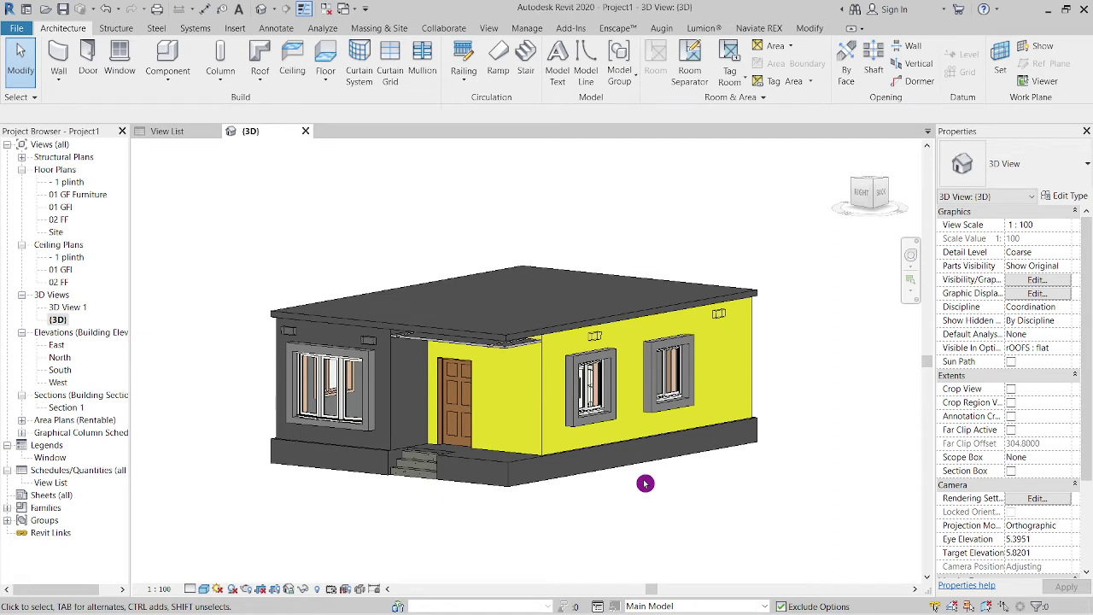
pyautogui.click(487, 30)
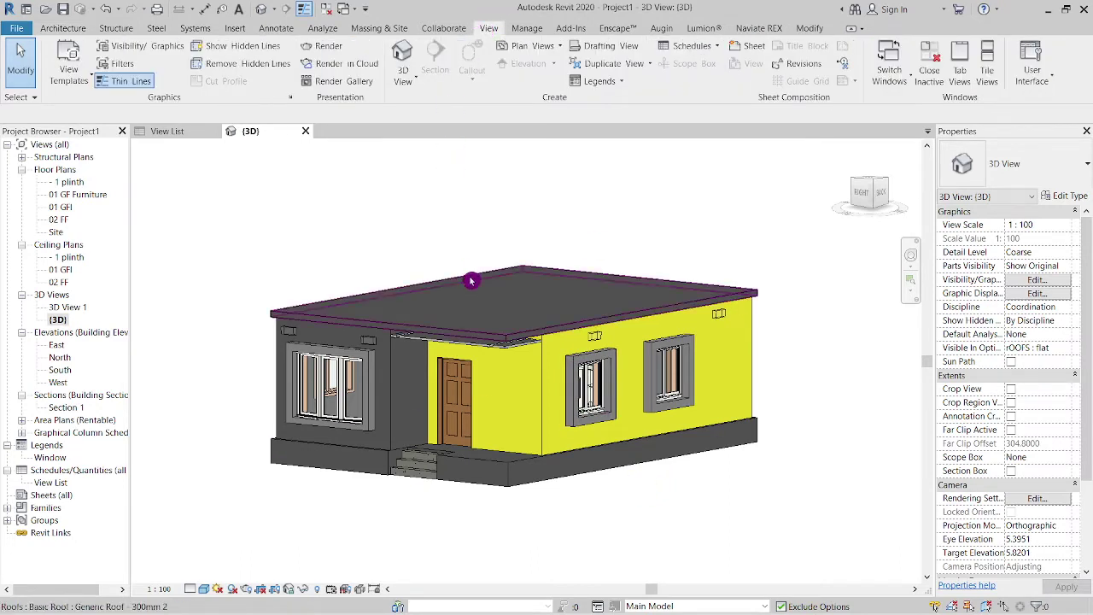
pyautogui.click(688, 47)
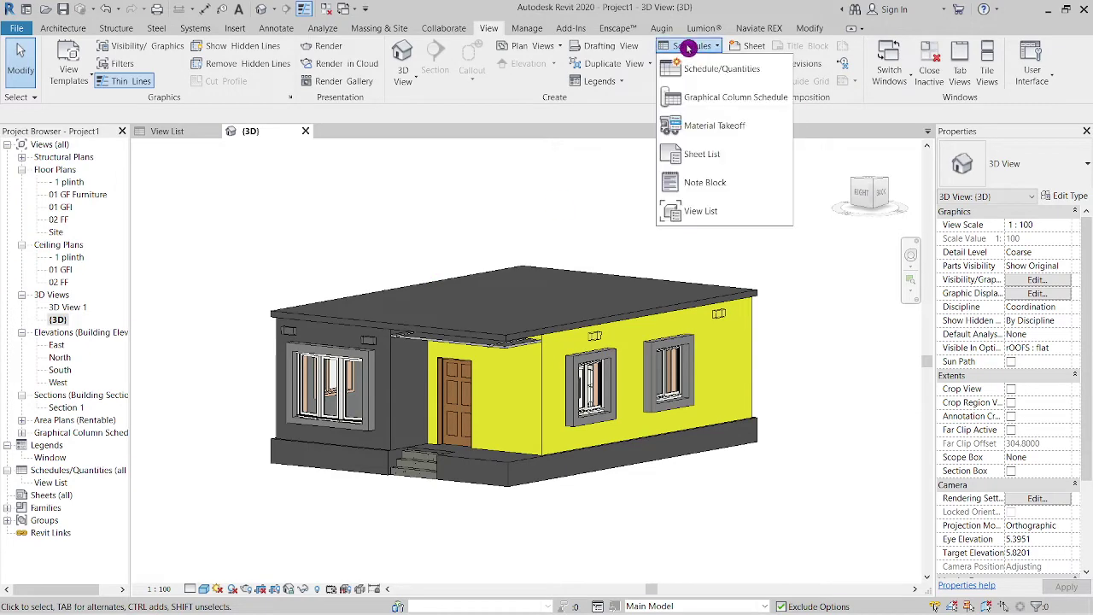
pyautogui.click(724, 70)
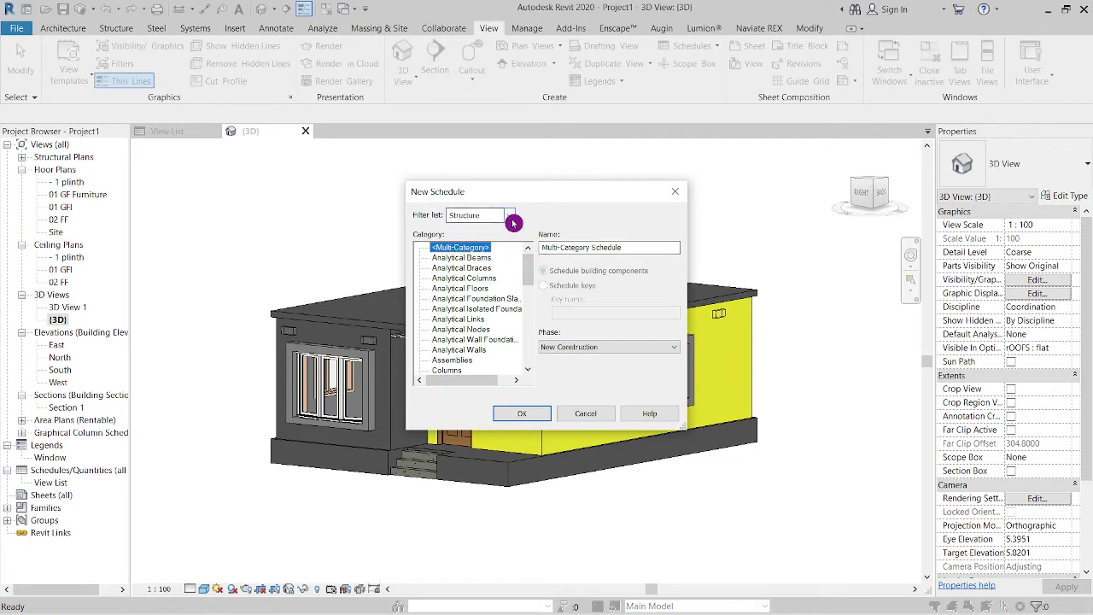
pyautogui.click(510, 215)
pyautogui.click(452, 229)
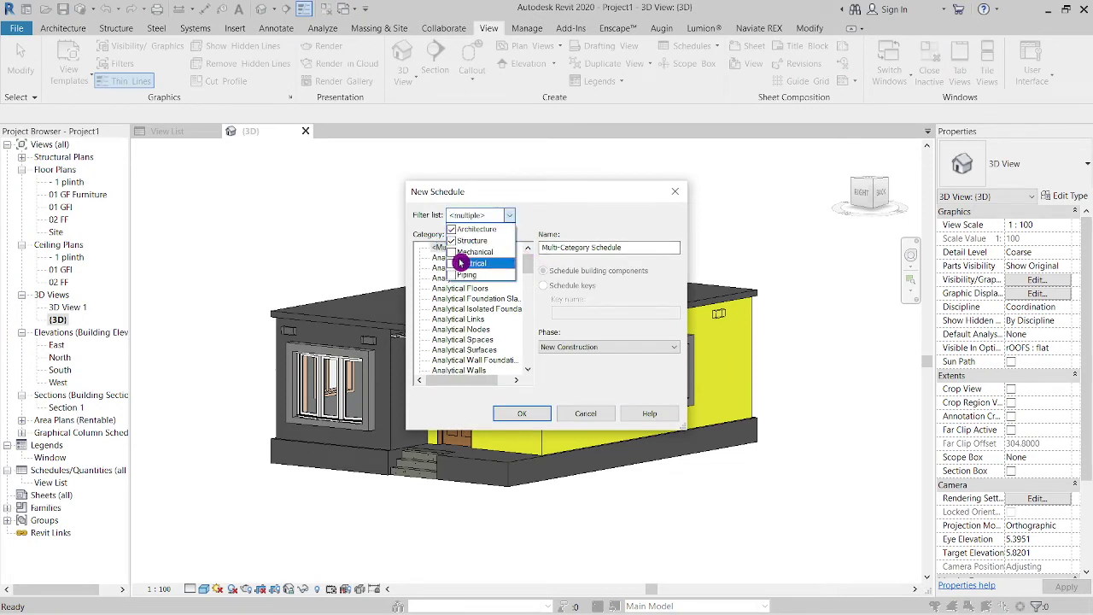
pyautogui.click(452, 240)
pyautogui.click(571, 205)
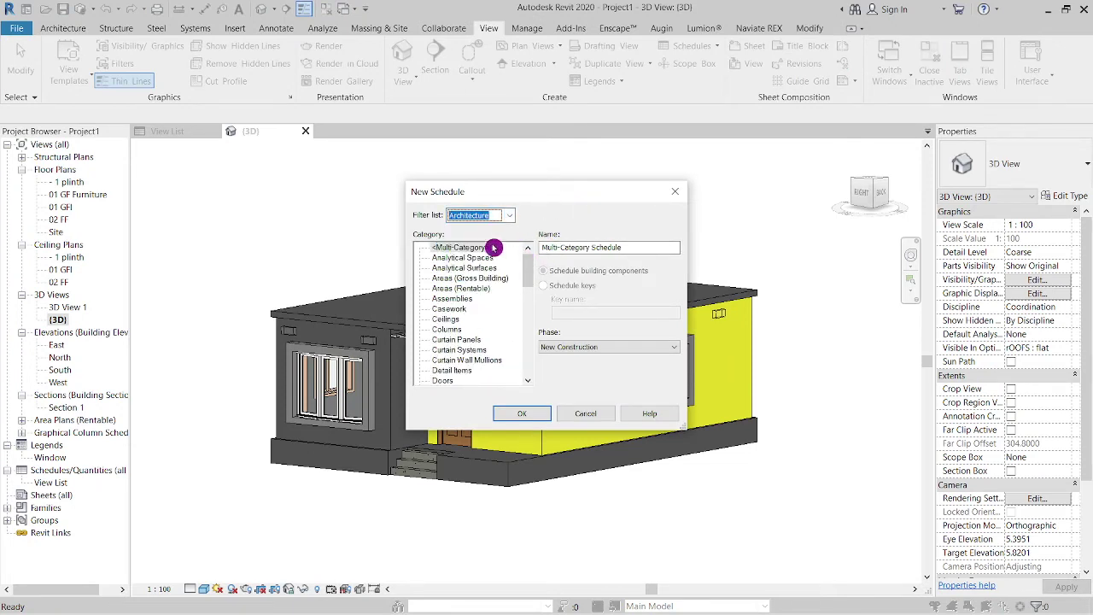
# - Choose Doors as the category and create the Door Schedule
pyautogui.click(460, 289)
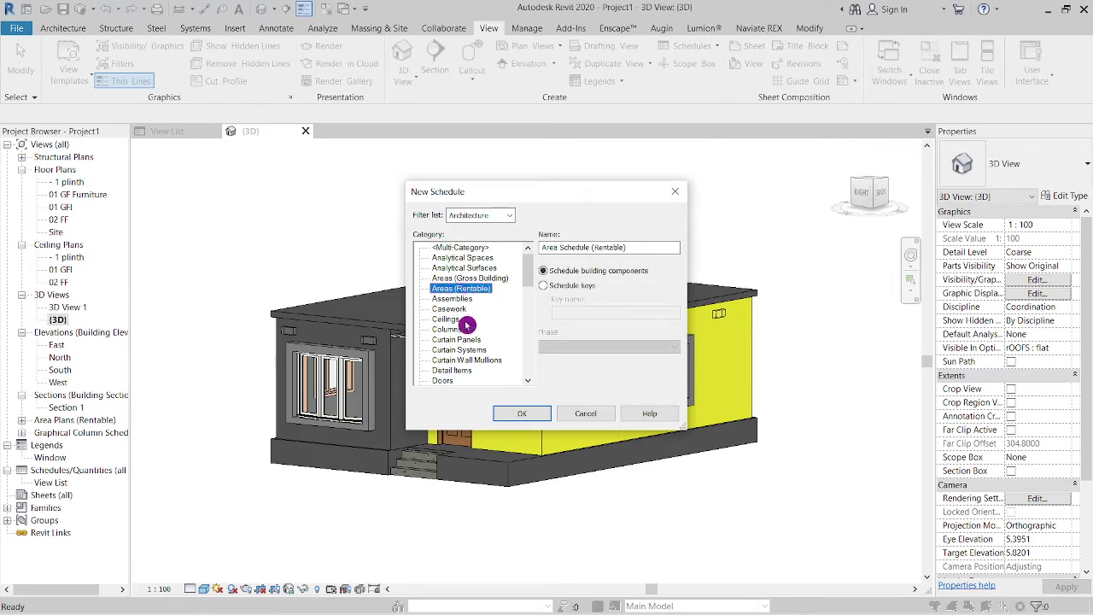
pyautogui.click(500, 358)
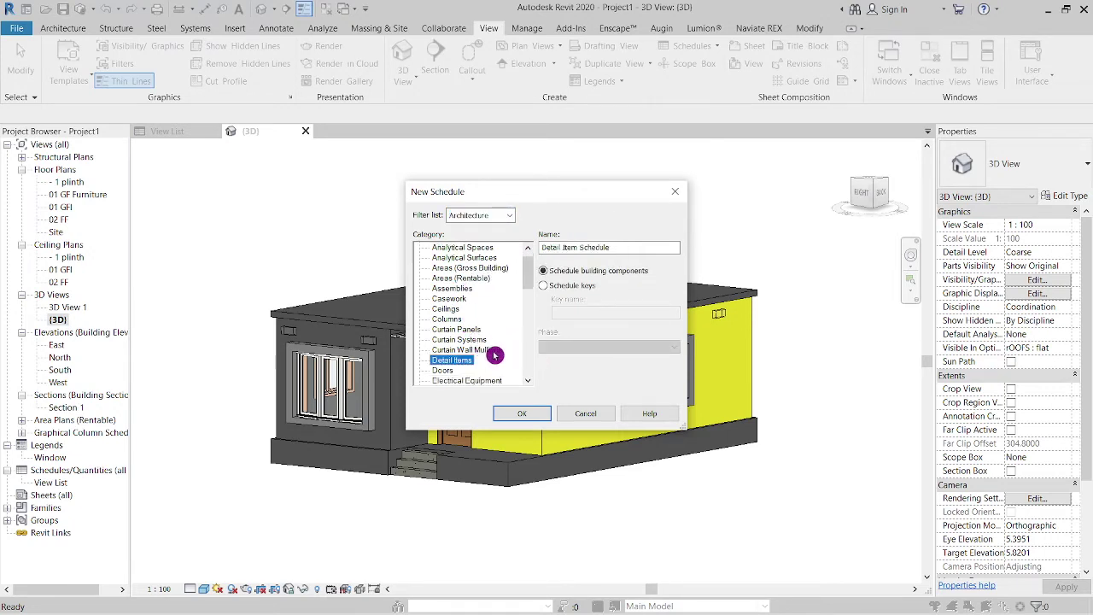
pyautogui.click(445, 371)
pyautogui.click(515, 414)
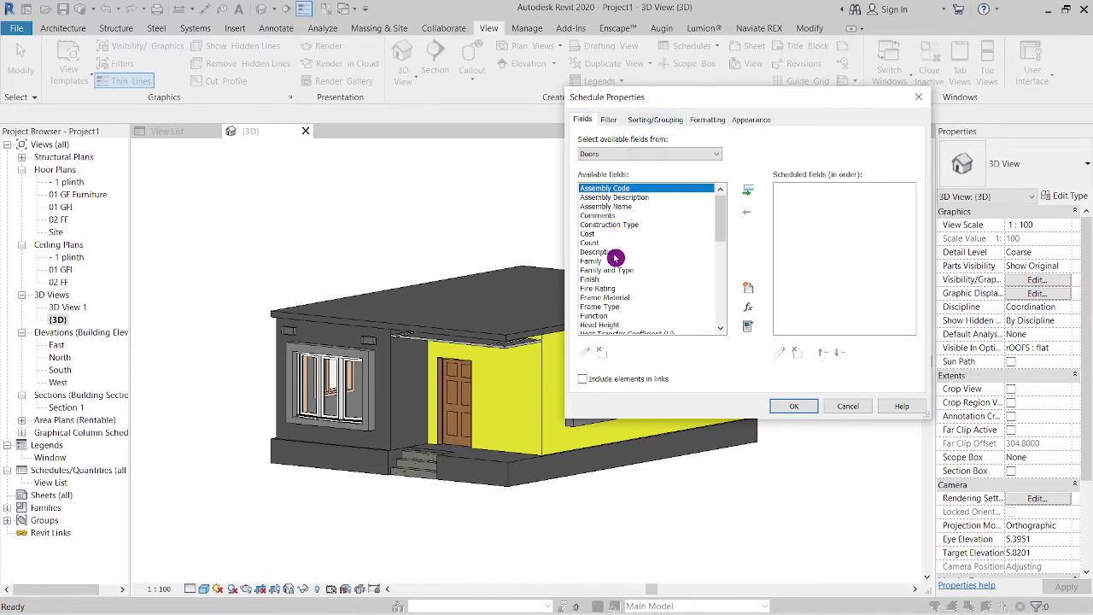
# - Browse the available door fields and select Width at the end of the list
pyautogui.scroll(-2, 616, 260)
pyautogui.scroll(-2, 615, 273)
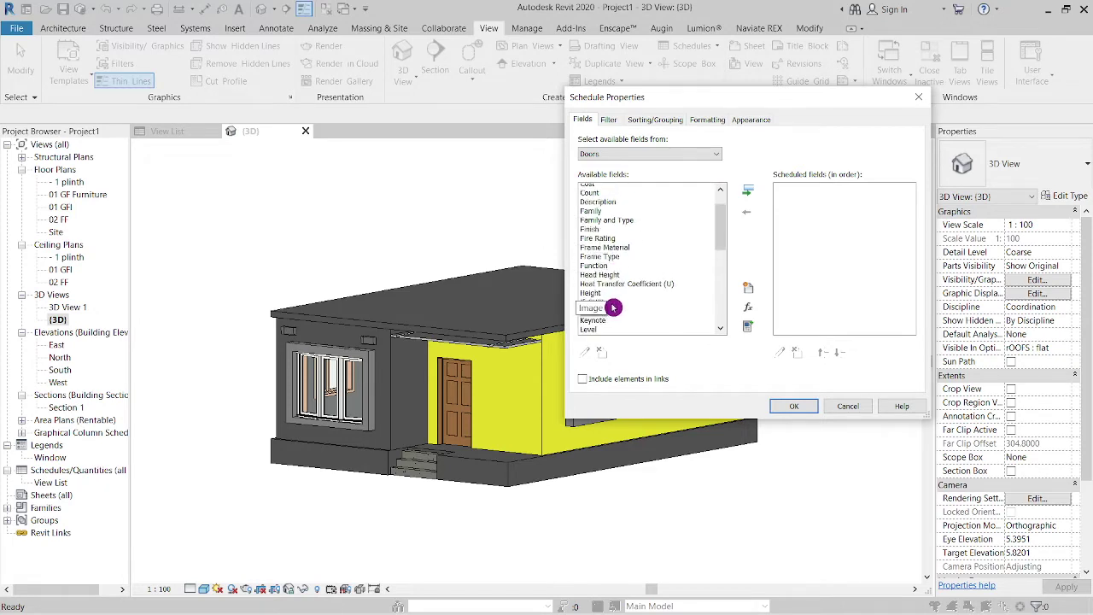
pyautogui.scroll(4, 613, 285)
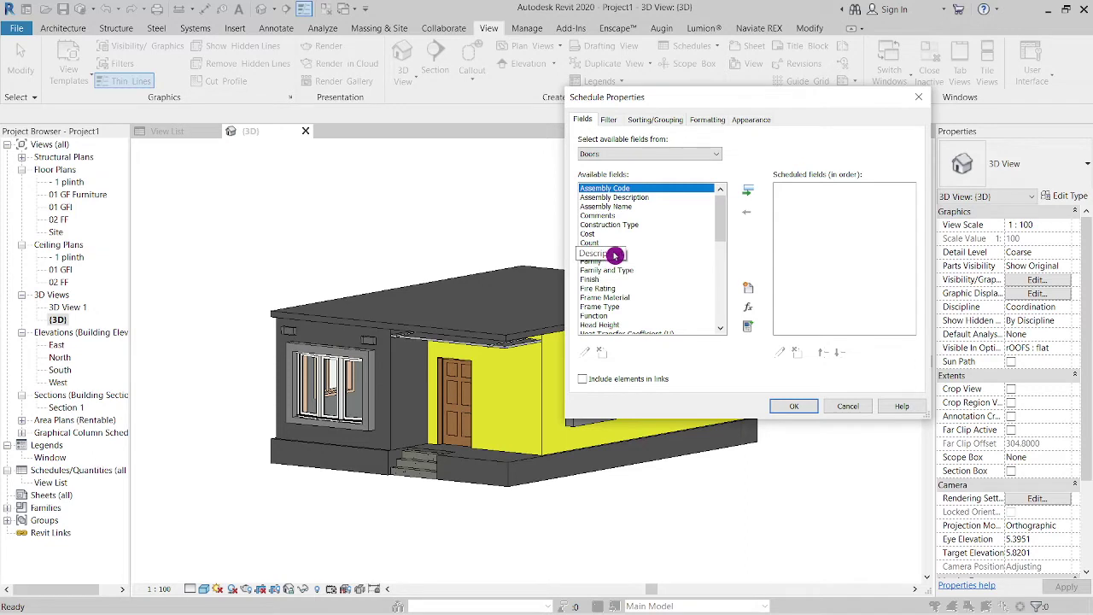
pyautogui.scroll(-2, 615, 256)
pyautogui.scroll(-2, 616, 256)
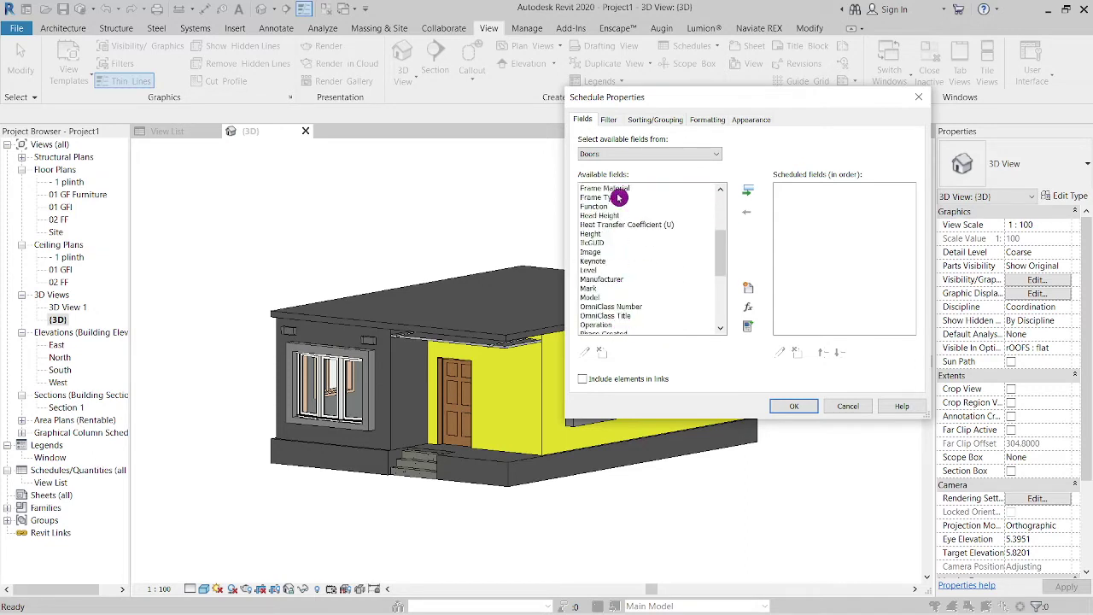
pyautogui.scroll(-5, 602, 262)
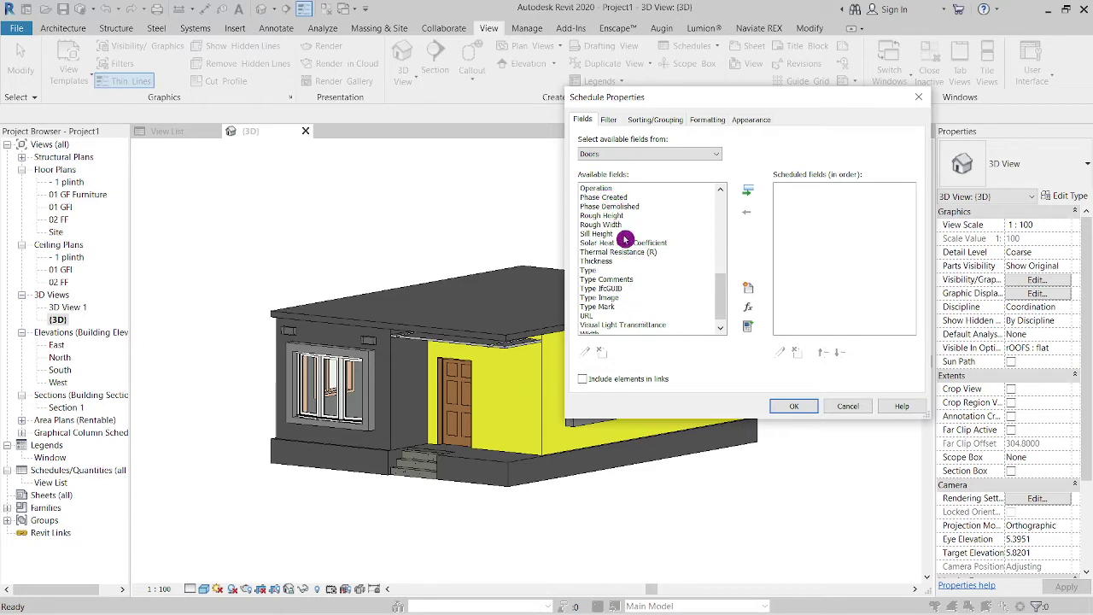
pyautogui.scroll(-1, 620, 294)
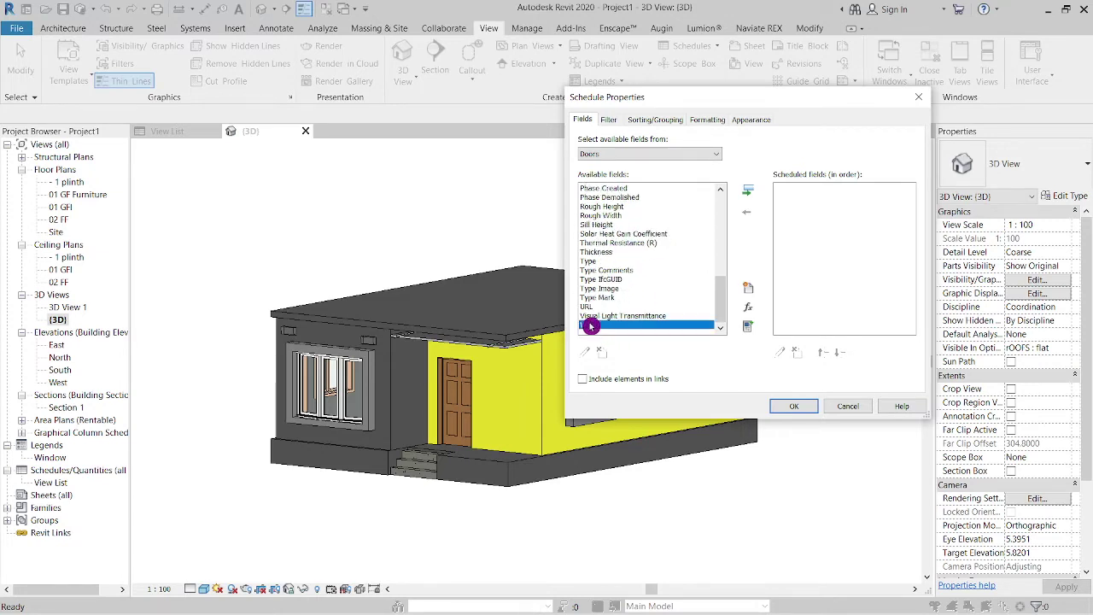
pyautogui.scroll(2, 624, 274)
pyautogui.scroll(5, 624, 274)
pyautogui.scroll(1, 627, 281)
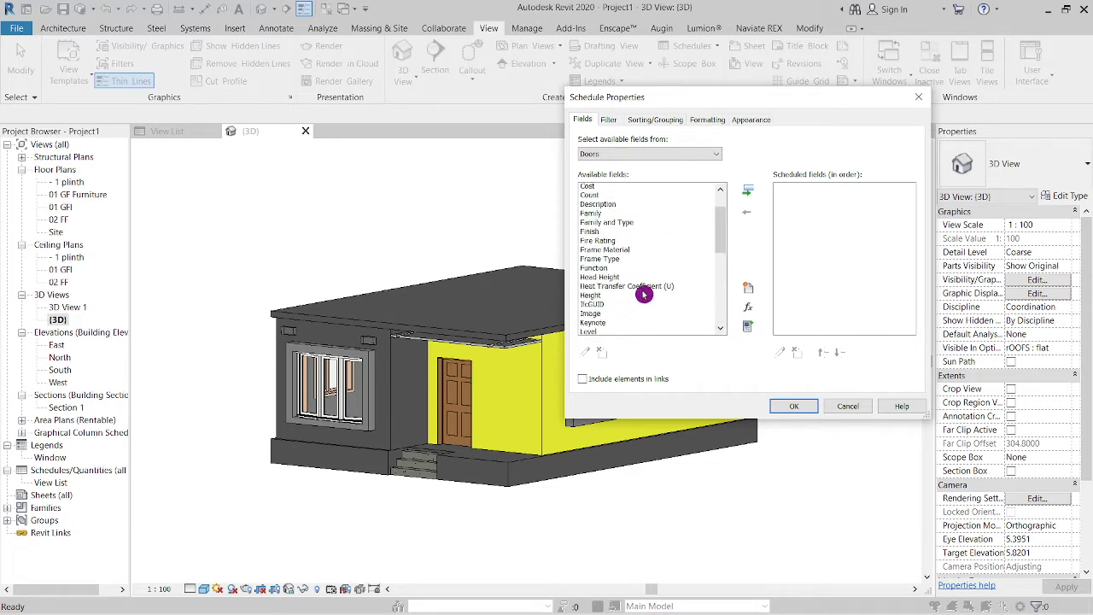
pyautogui.scroll(2, 636, 286)
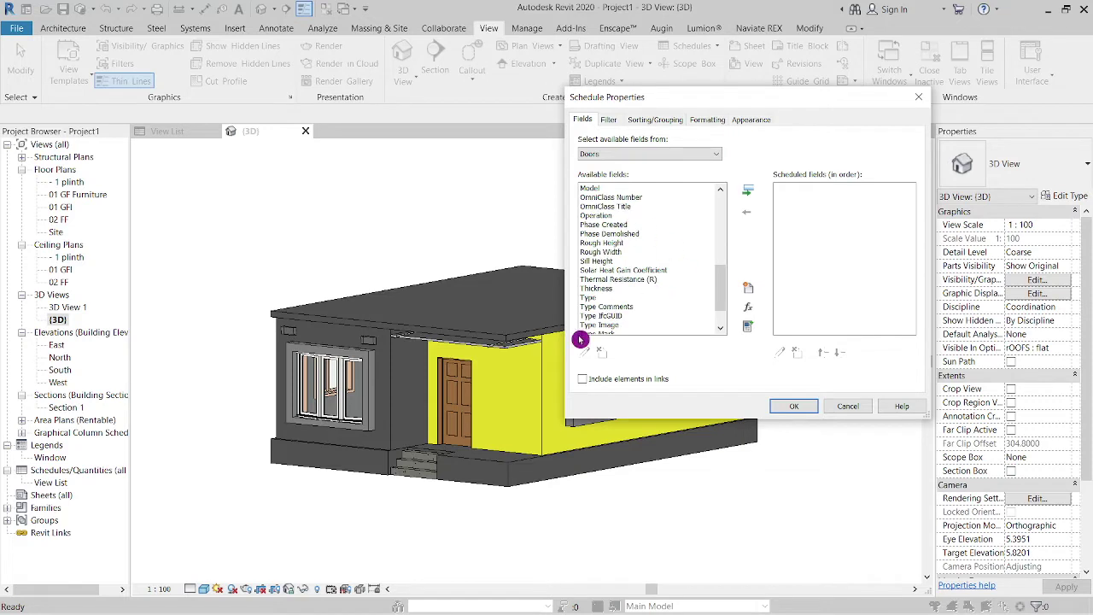
pyautogui.scroll(-2, 629, 302)
pyautogui.scroll(-3, 621, 239)
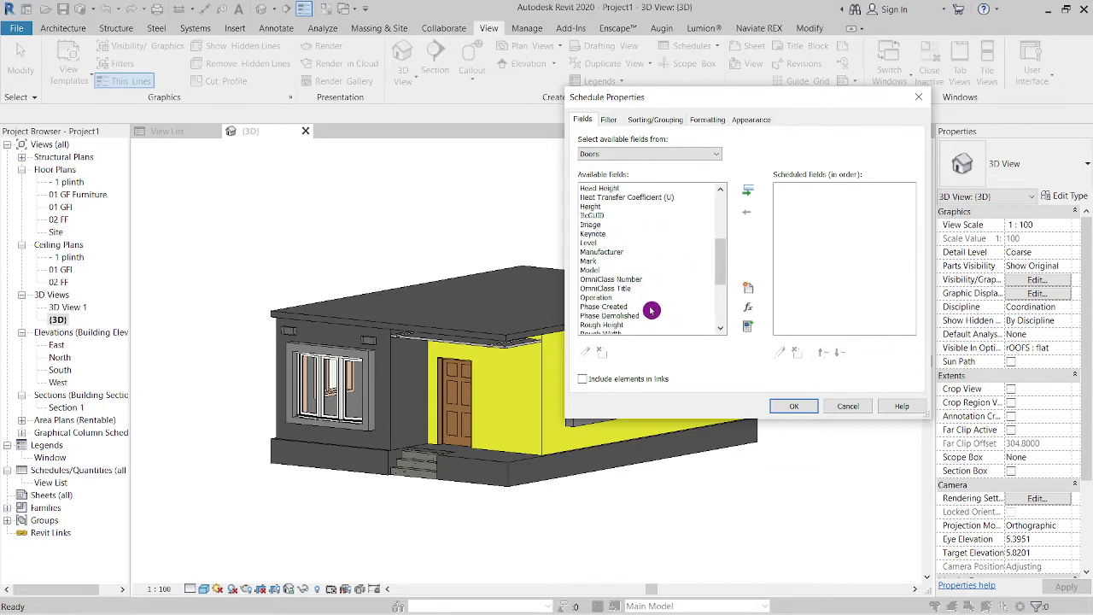
pyautogui.scroll(3, 616, 214)
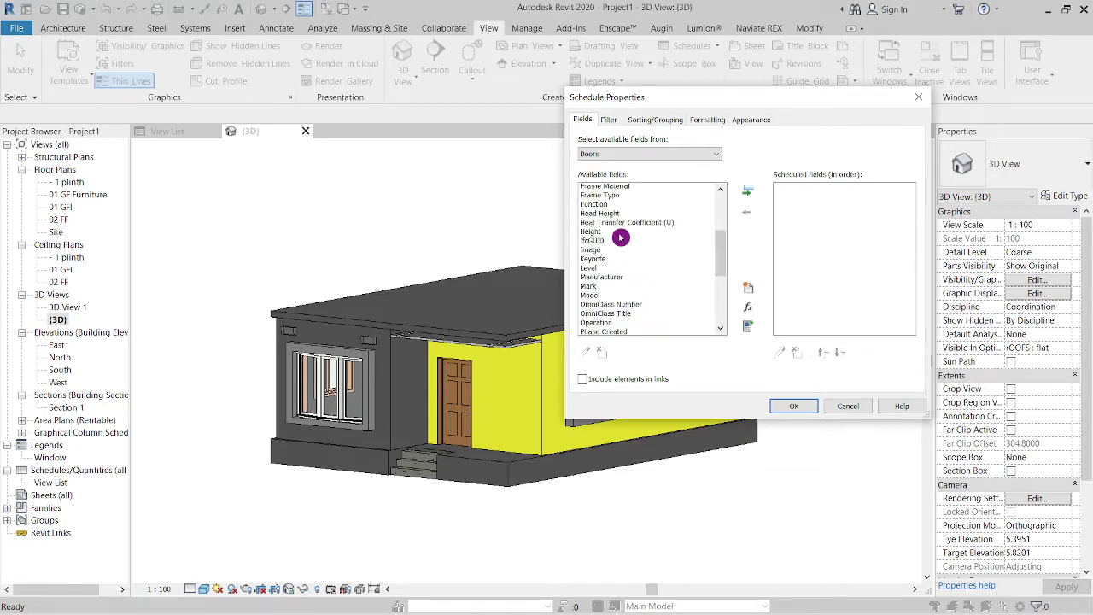
pyautogui.scroll(2, 620, 232)
pyautogui.scroll(-1, 618, 244)
pyautogui.scroll(-4, 619, 251)
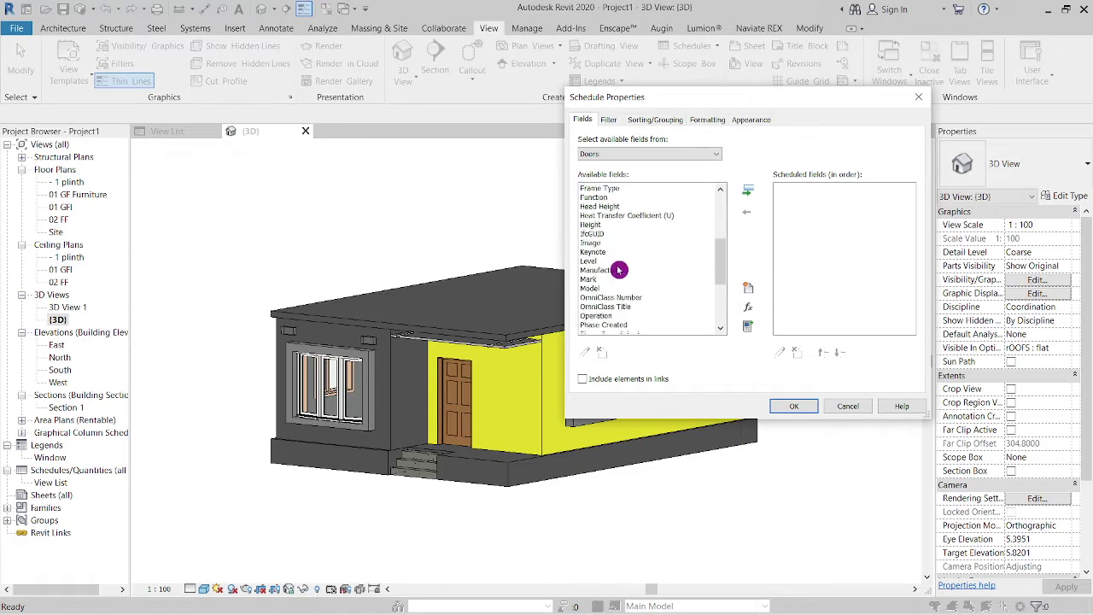
pyautogui.scroll(-4, 617, 273)
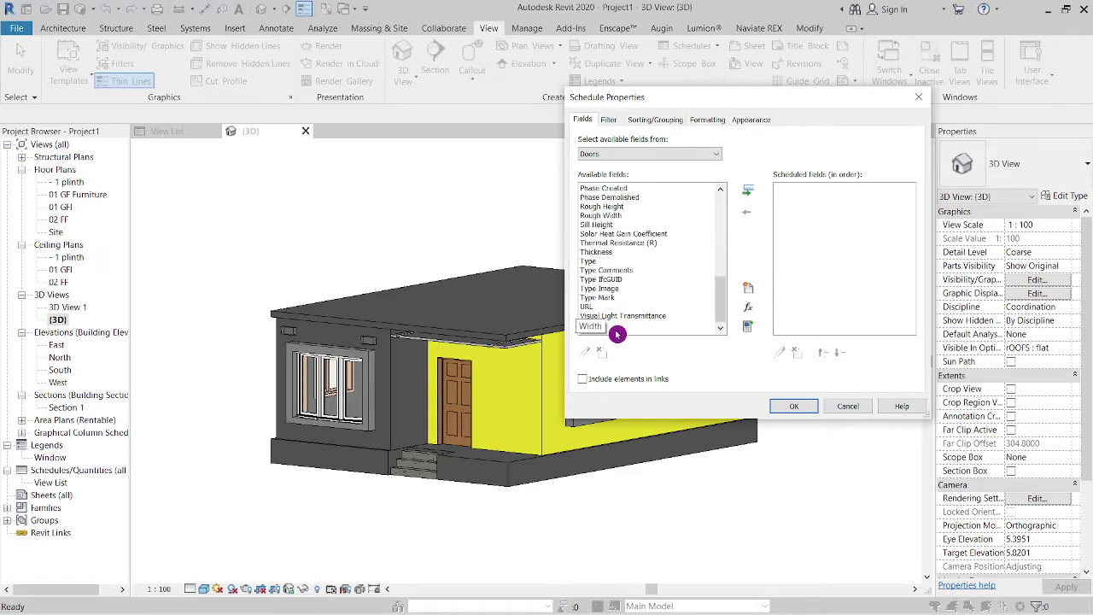
pyautogui.click(597, 325)
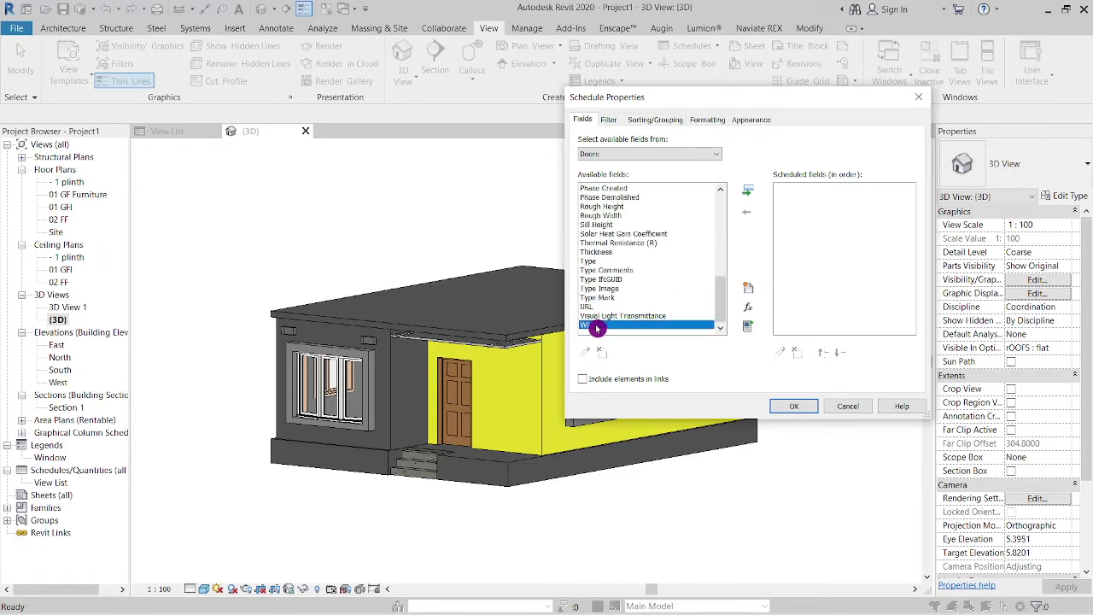
# - Add all fields from Assembly Code to Width and open the schedule table
pyautogui.scroll(3, 602, 307)
pyautogui.scroll(3, 610, 292)
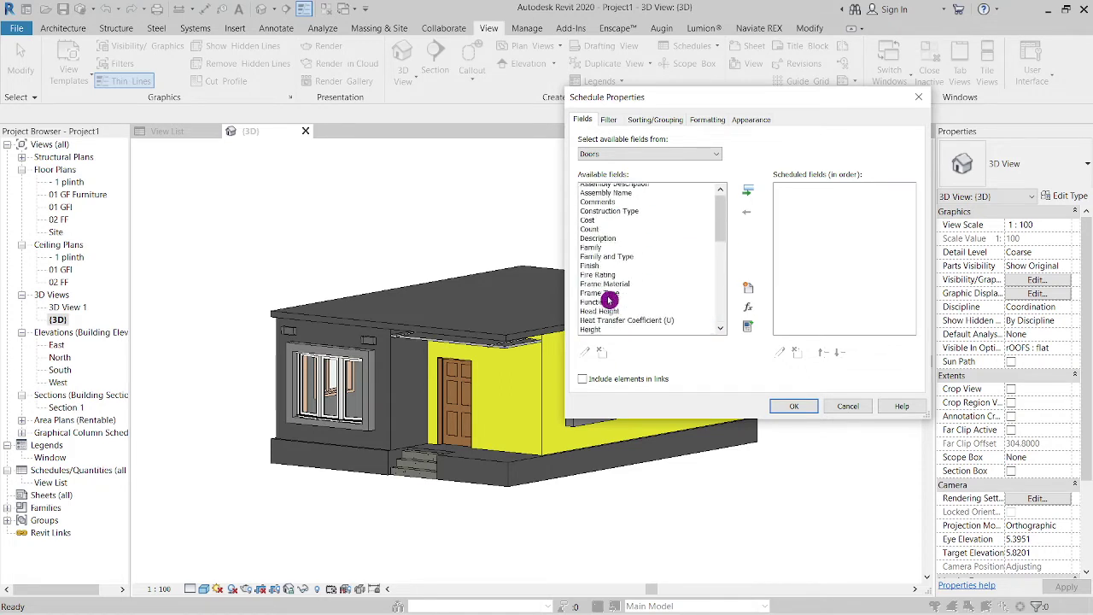
pyautogui.scroll(3, 608, 256)
pyautogui.keyDown('shift'); pyautogui.click(600, 190); pyautogui.keyUp('shift')
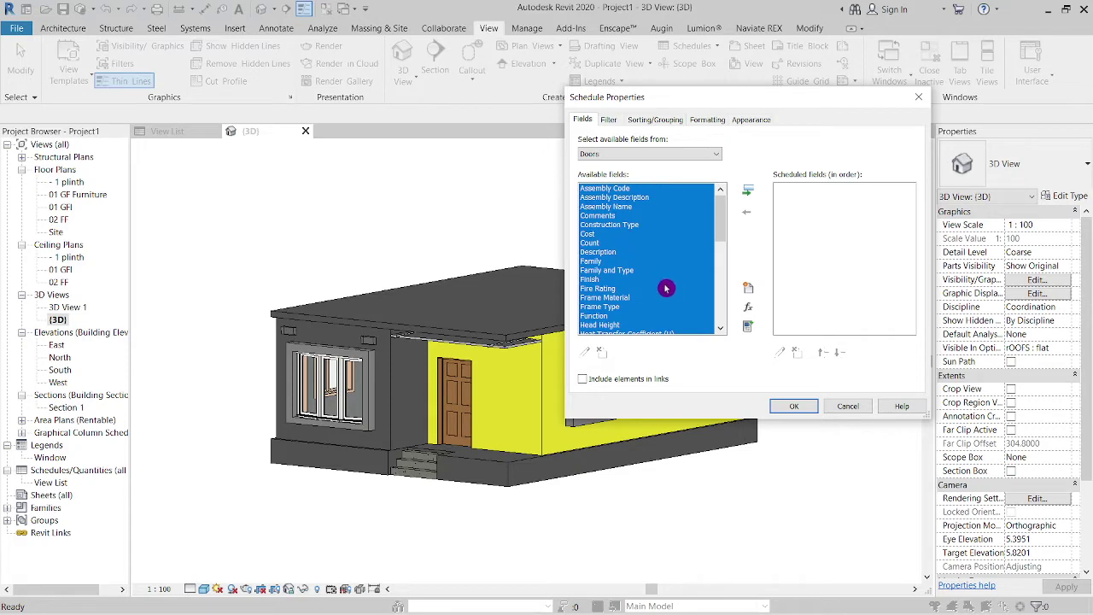
pyautogui.click(749, 195)
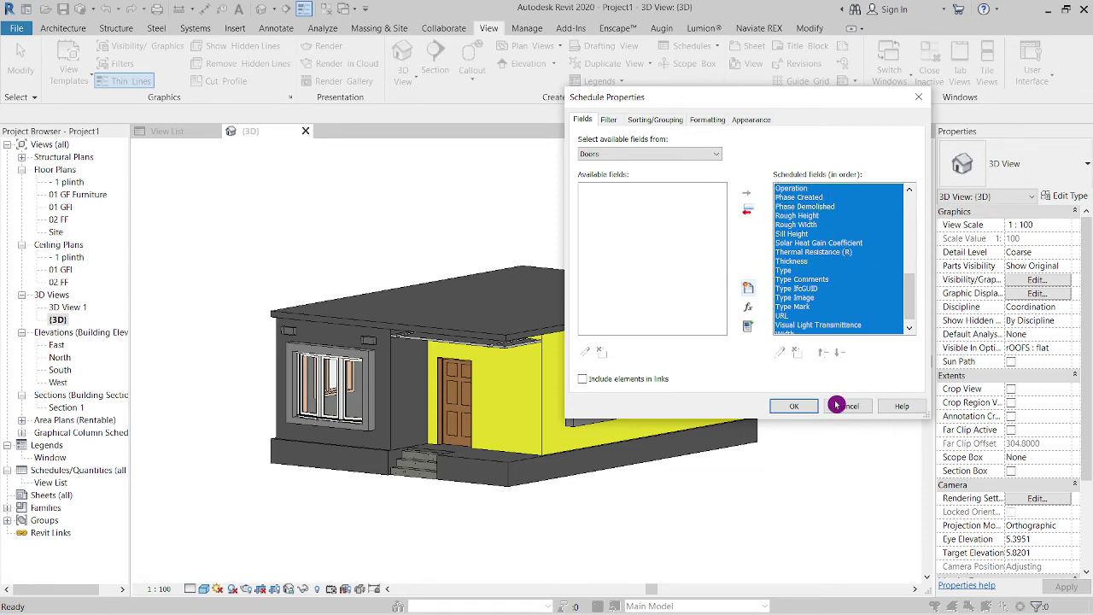
pyautogui.click(793, 405)
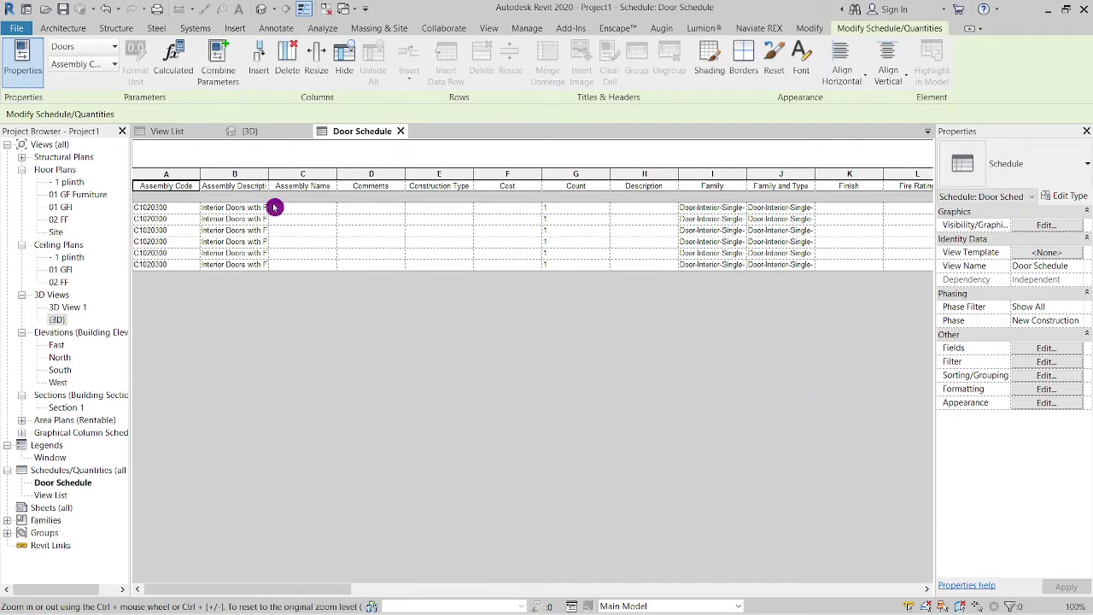
# - Delete the six columns Assembly Code through Cost so the schedule starts with Count
pyautogui.moveTo(274, 590)
pyautogui.mouseDown()
pyautogui.moveTo(846, 592)
pyautogui.moveTo(215, 589)
pyautogui.mouseUp()
pyautogui.moveTo(166, 179); pyautogui.dragTo(493, 176)
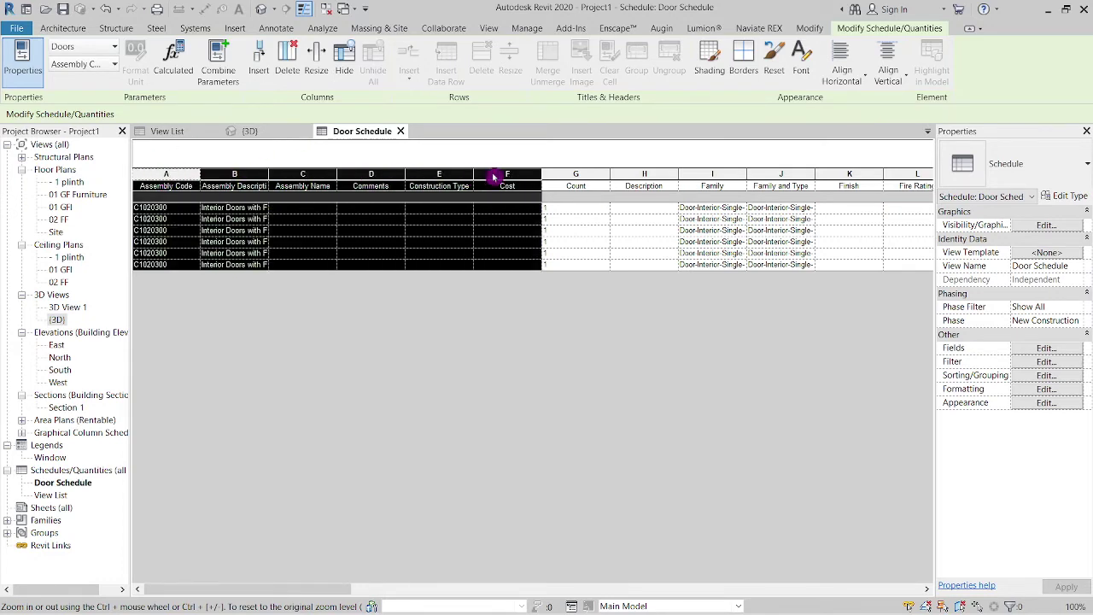
pyautogui.rightClick(493, 177)
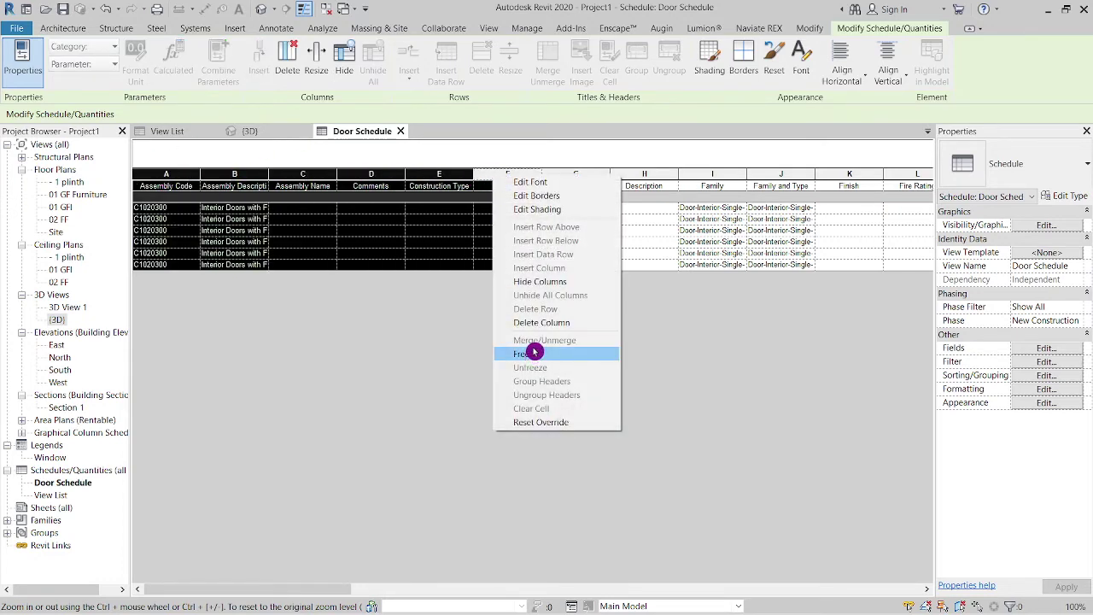
pyautogui.click(538, 323)
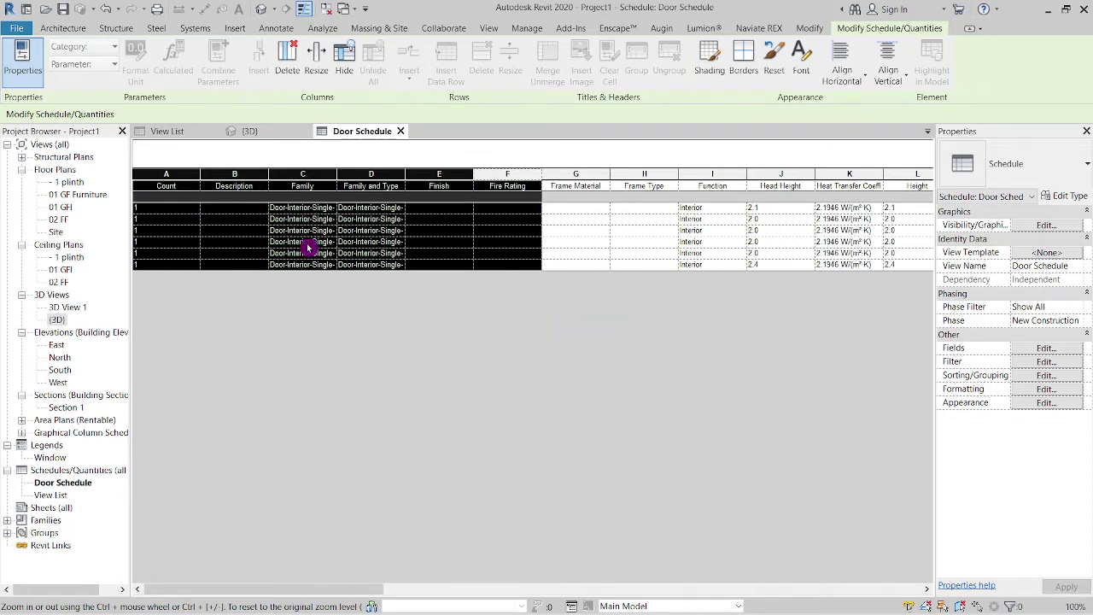
pyautogui.moveTo(253, 179); pyautogui.dragTo(237, 176)
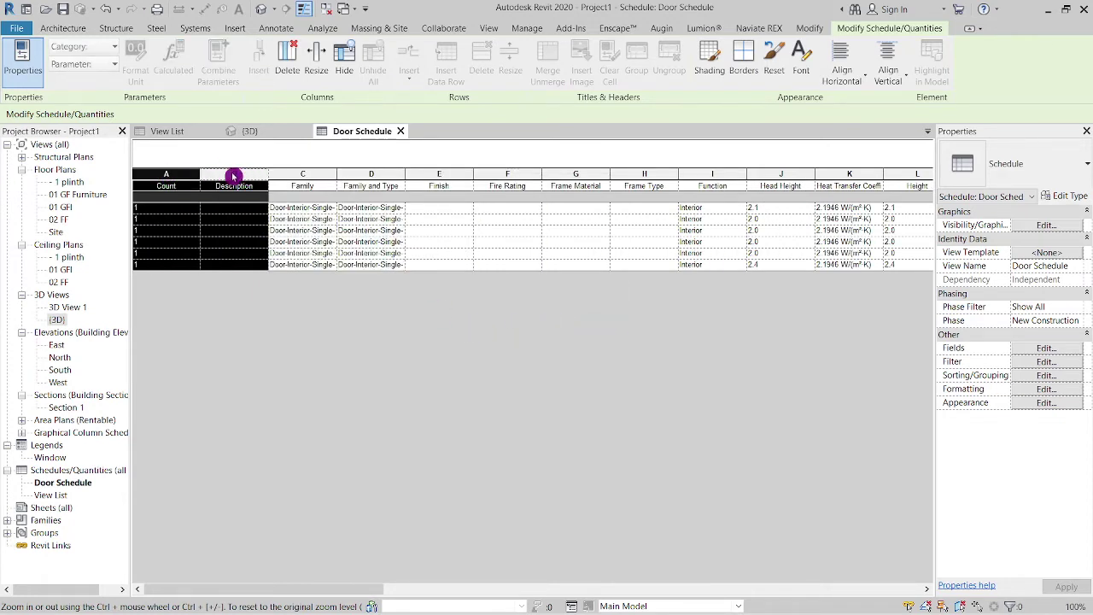
# - Delete the Description column and the Family and Type through Function columns
pyautogui.rightClick(237, 177)
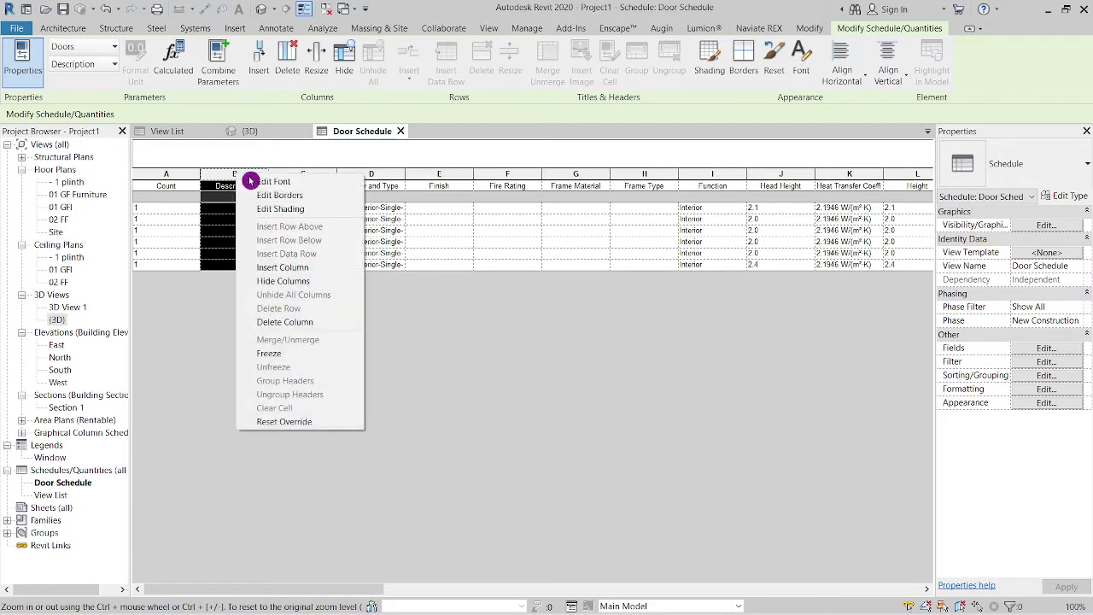
pyautogui.click(285, 316)
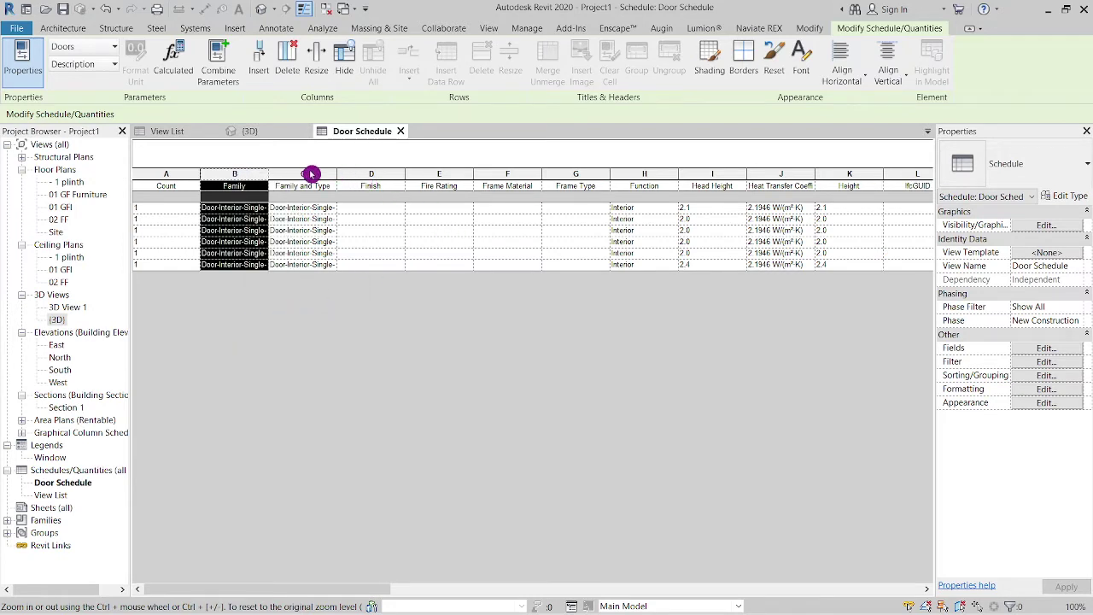
pyautogui.moveTo(309, 175); pyautogui.dragTo(635, 185)
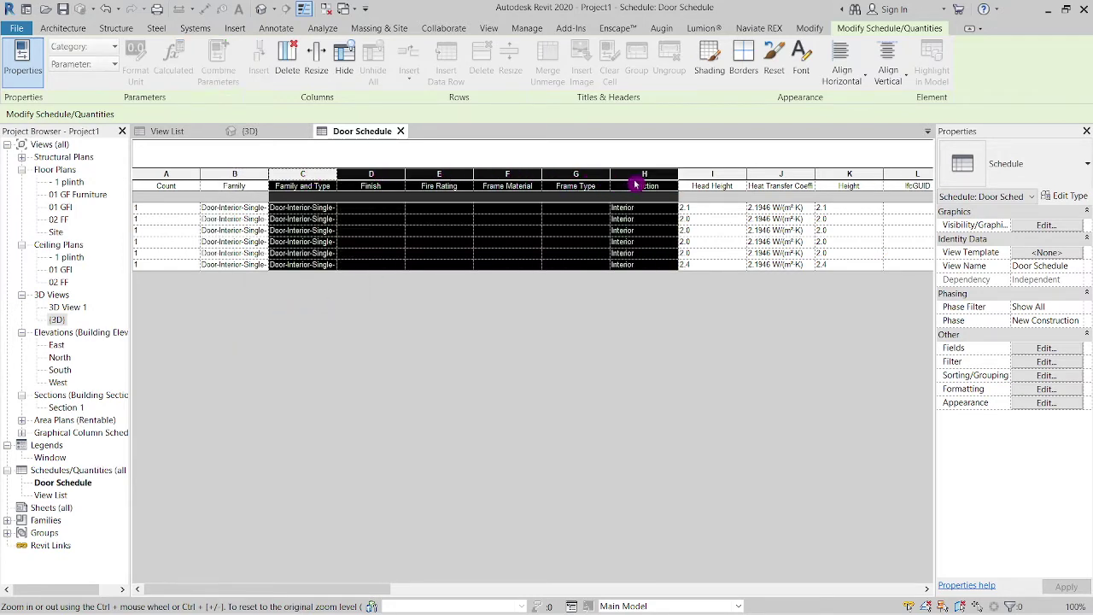
pyautogui.rightClick(648, 176)
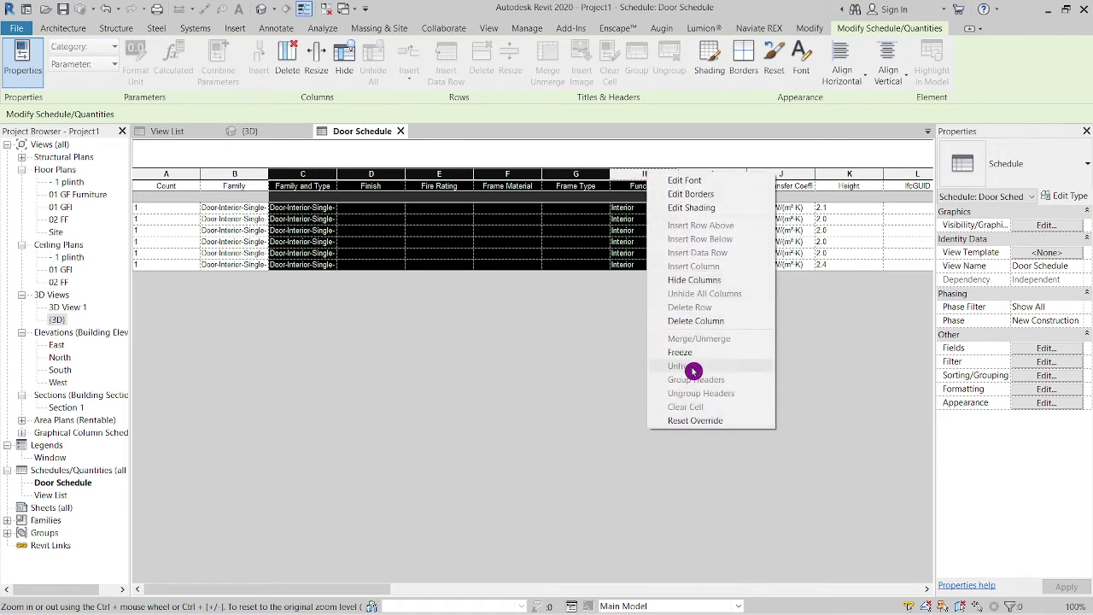
pyautogui.click(699, 323)
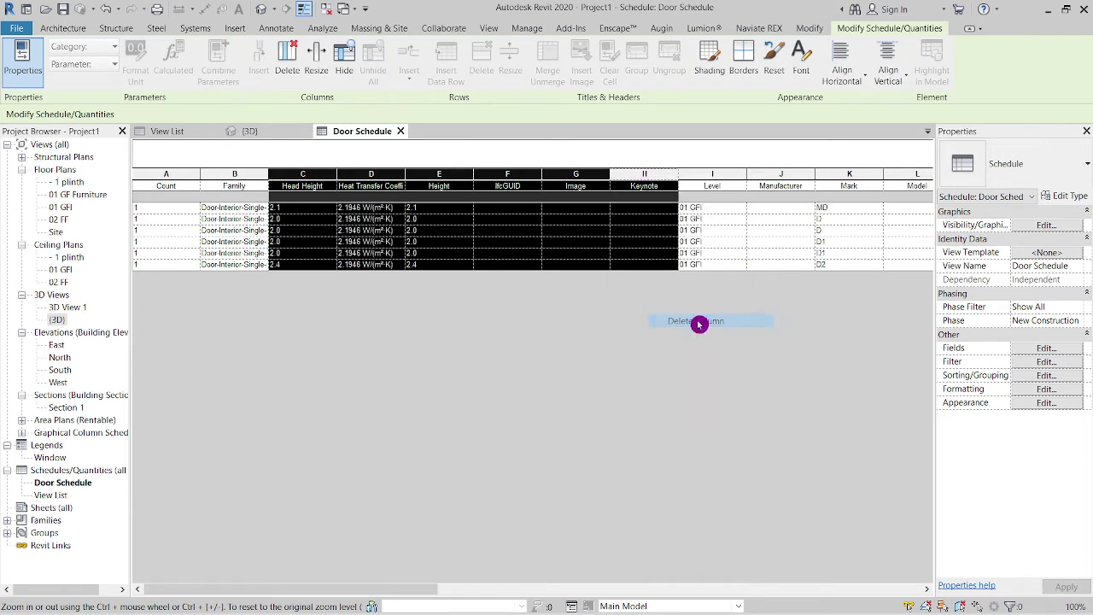
# - Delete the IfcGUID, Image, Keynote, Manufacturer, Model and Operation columns
pyautogui.click(451, 176)
pyautogui.moveTo(515, 175); pyautogui.dragTo(658, 175)
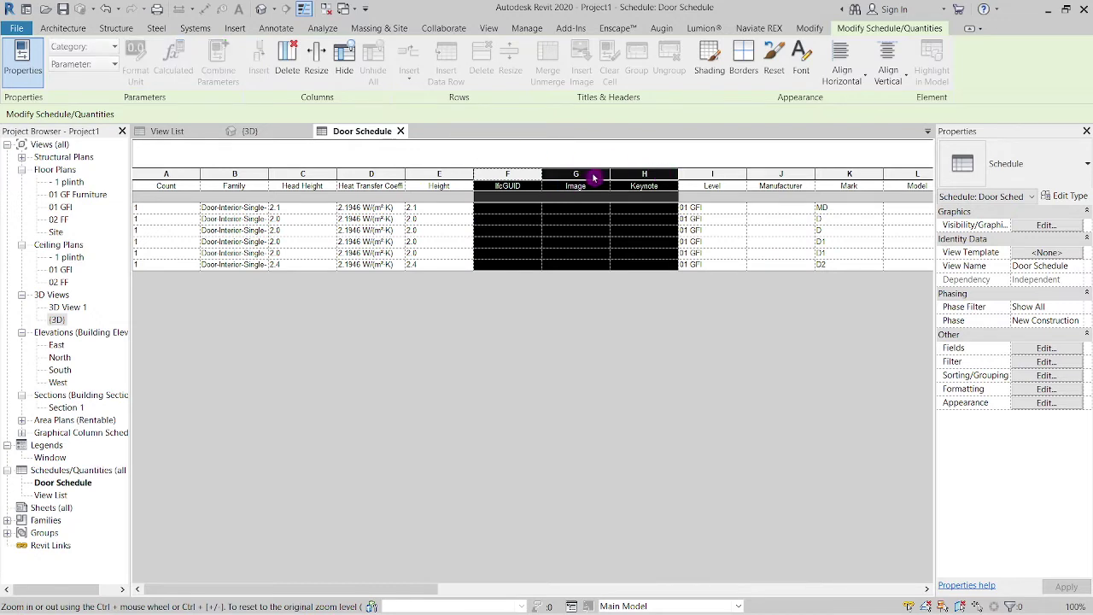
pyautogui.click(287, 60)
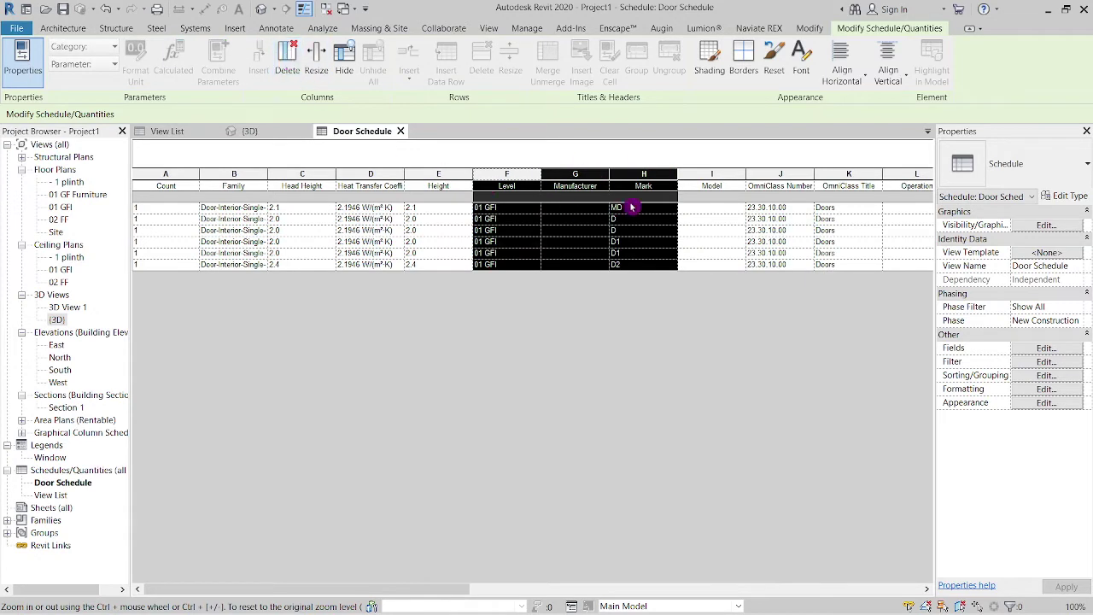
pyautogui.click(567, 178)
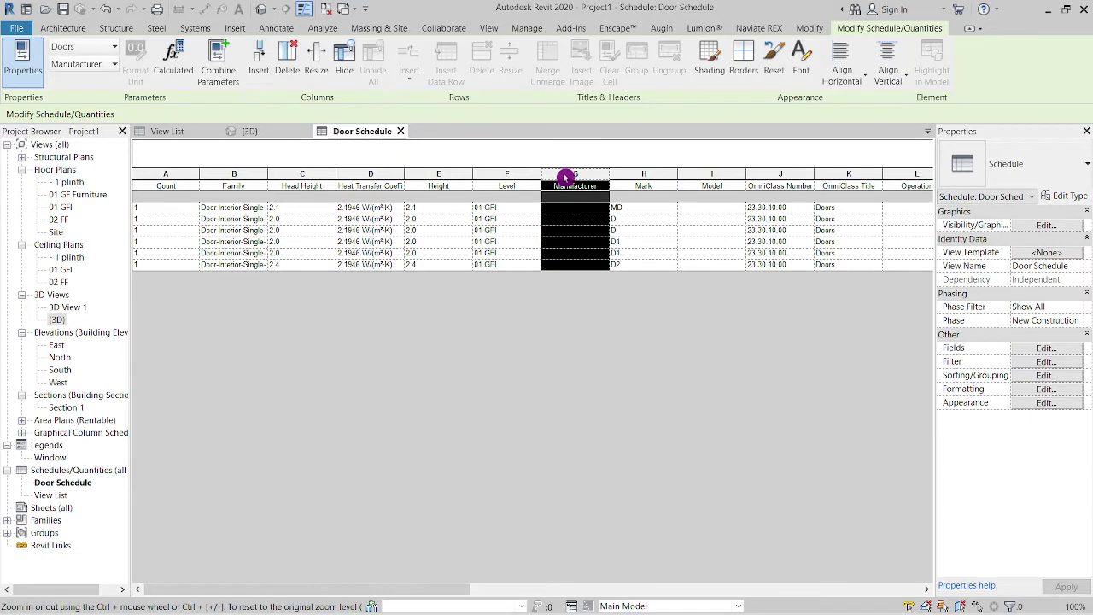
pyautogui.click(287, 60)
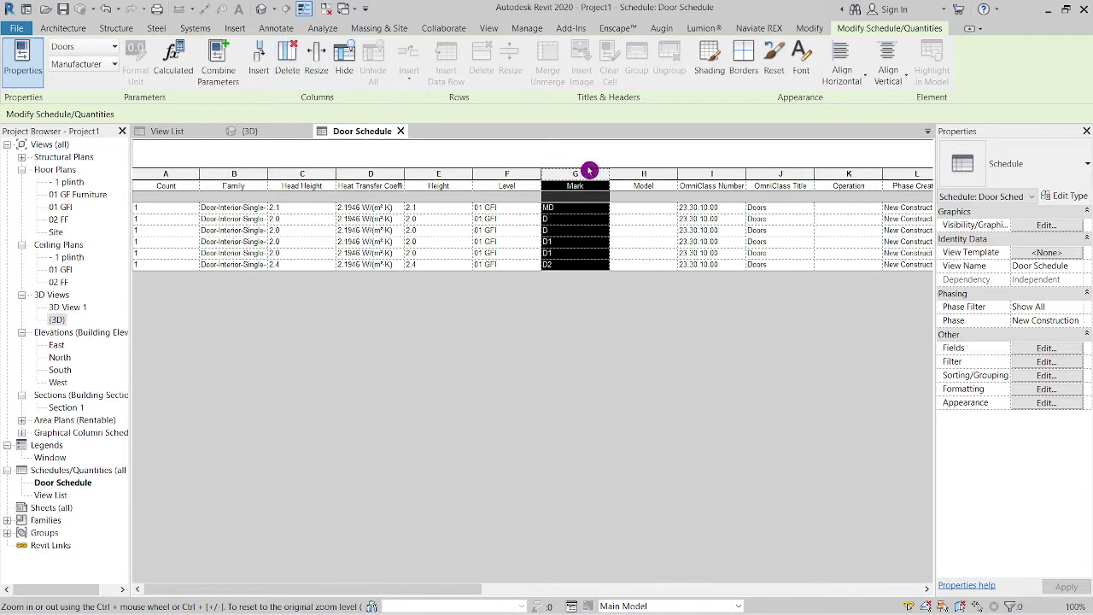
pyautogui.click(646, 175)
pyautogui.click(288, 56)
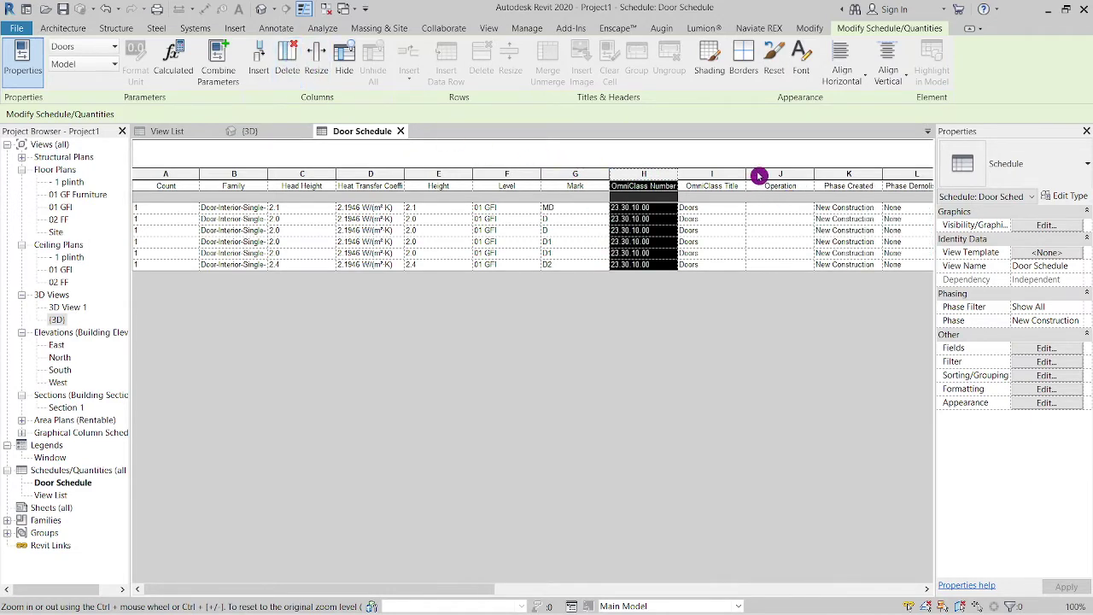
pyautogui.click(759, 176)
pyautogui.click(287, 59)
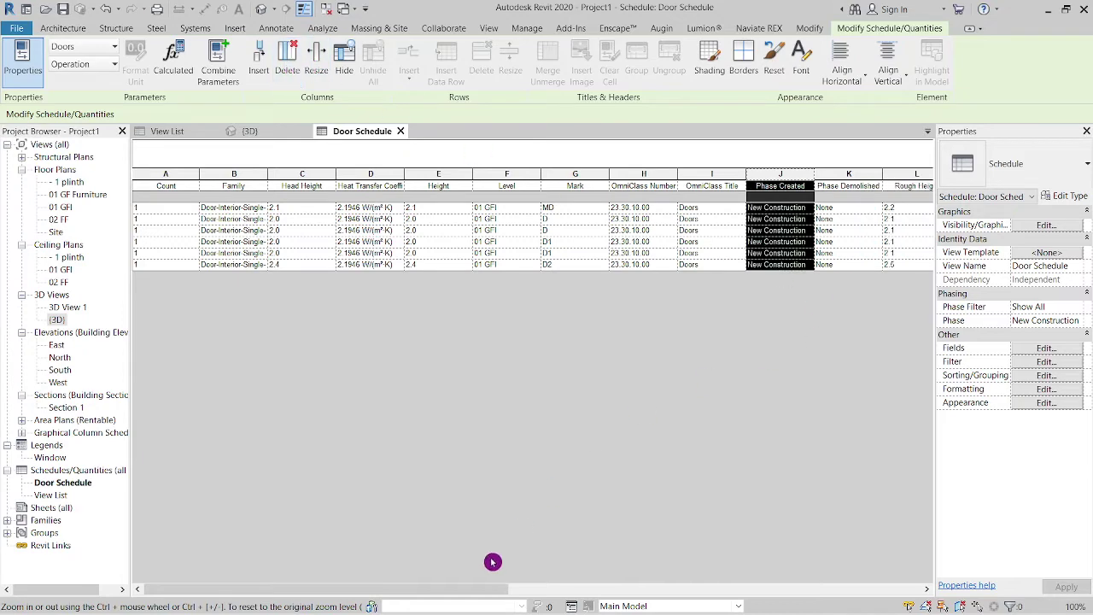
# - Delete the Phase Created, Type Comments, Type IfcGUID and Type Image columns
pyautogui.moveTo(438, 587); pyautogui.dragTo(620, 587)
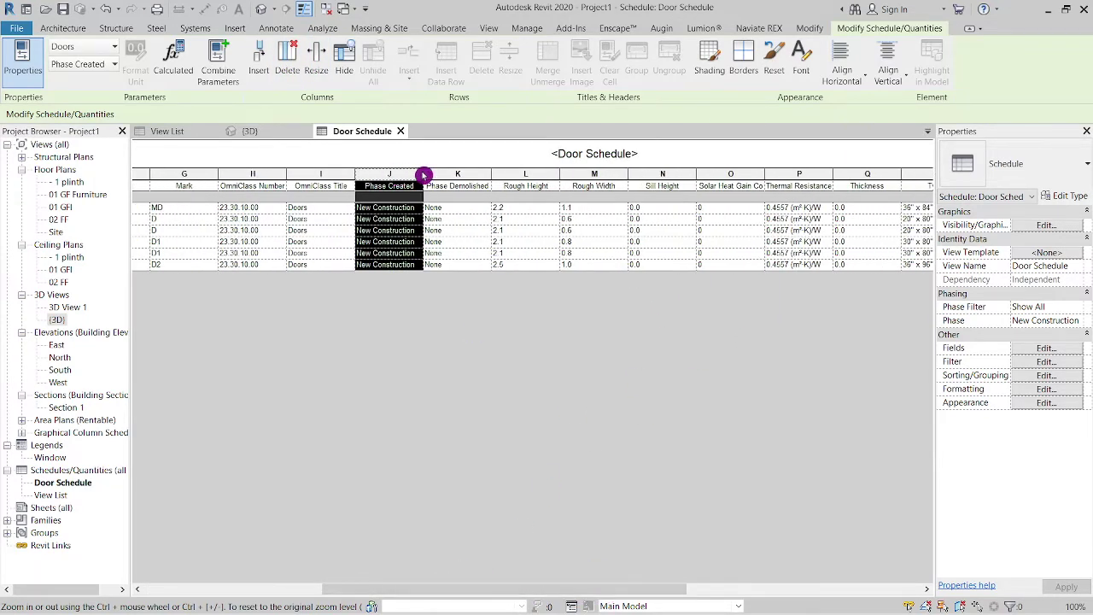
pyautogui.click(287, 52)
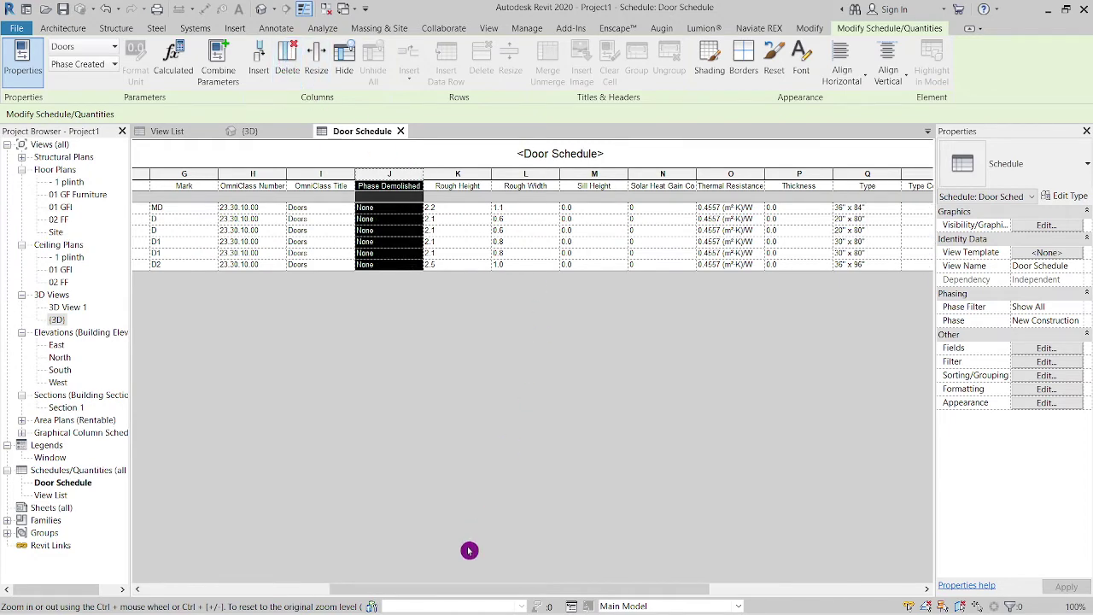
pyautogui.moveTo(452, 595); pyautogui.dragTo(674, 595)
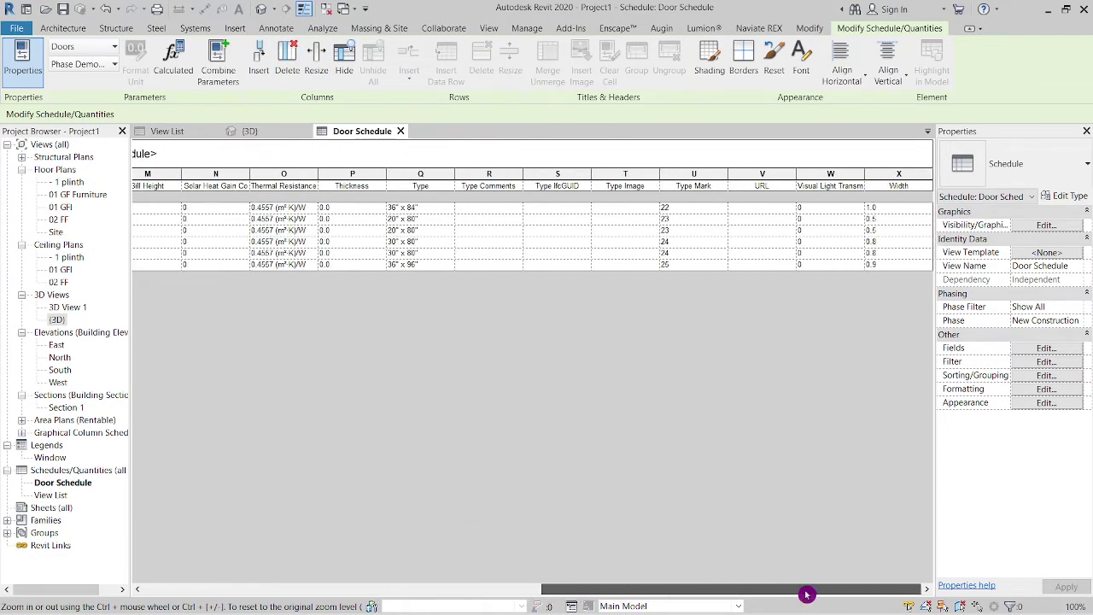
pyautogui.moveTo(624, 175); pyautogui.dragTo(479, 175)
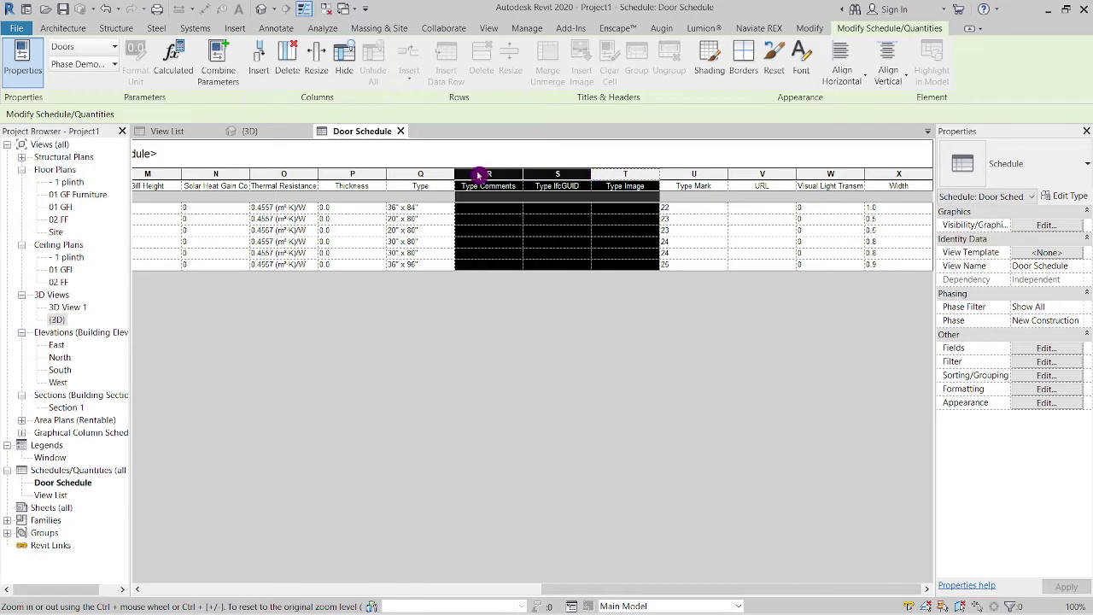
pyautogui.click(287, 56)
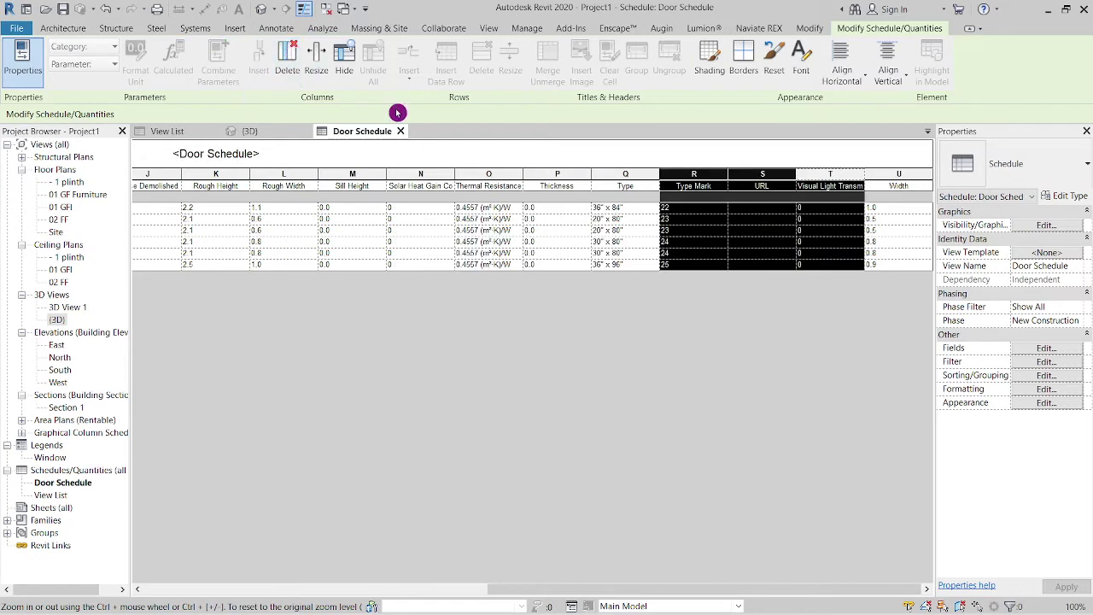
# - Delete the Rough Width through URL columns, then select Phase Demolished through Visual Light Transmittance
pyautogui.click(427, 174)
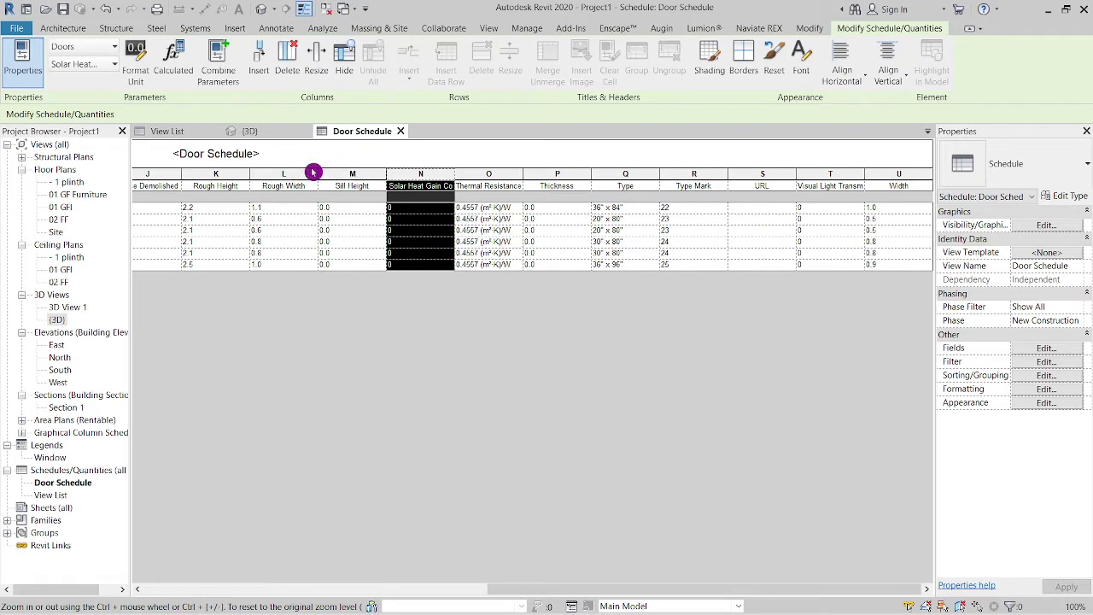
pyautogui.moveTo(285, 175); pyautogui.dragTo(486, 175)
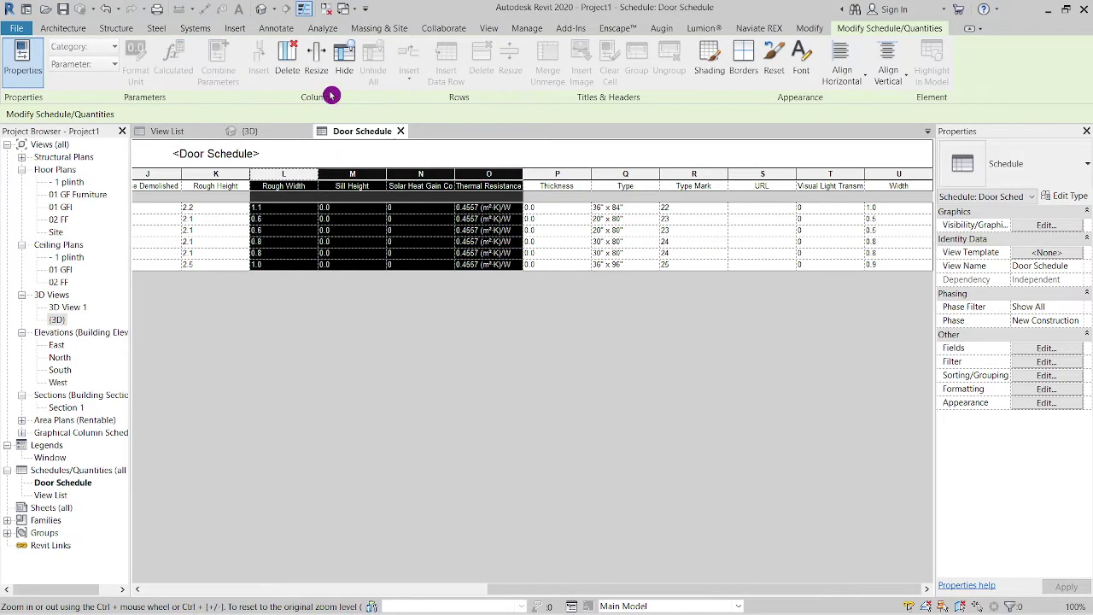
pyautogui.click(289, 59)
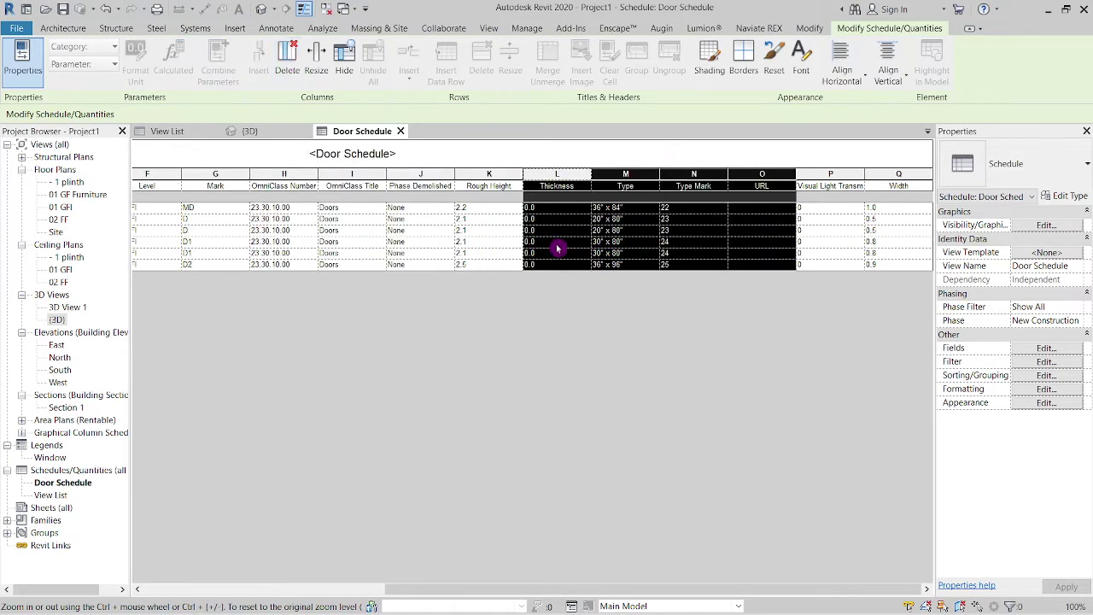
pyautogui.click(290, 69)
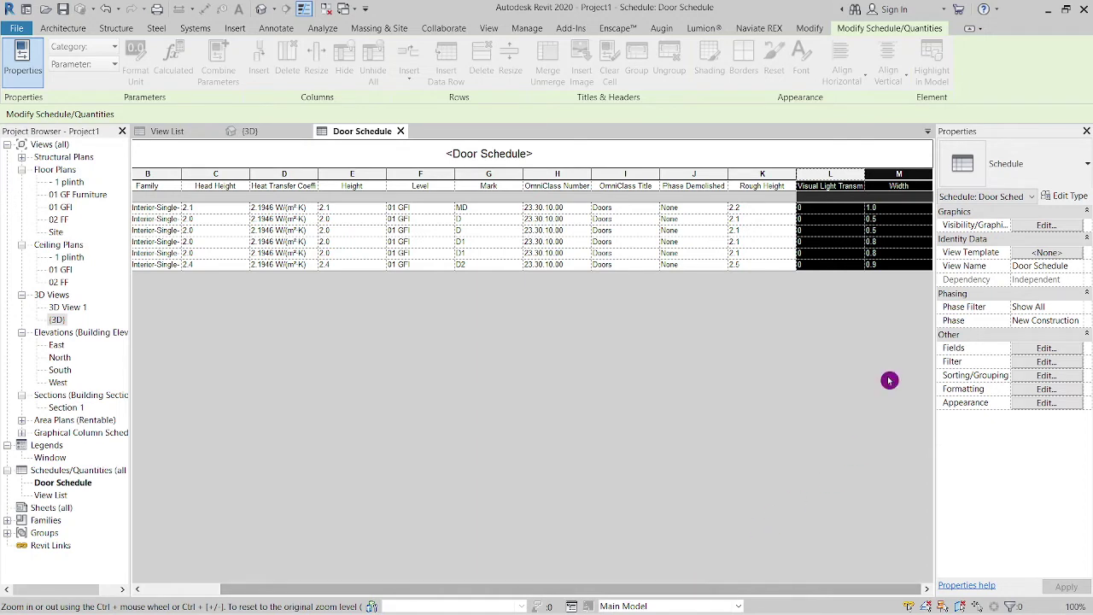
pyautogui.click(816, 180)
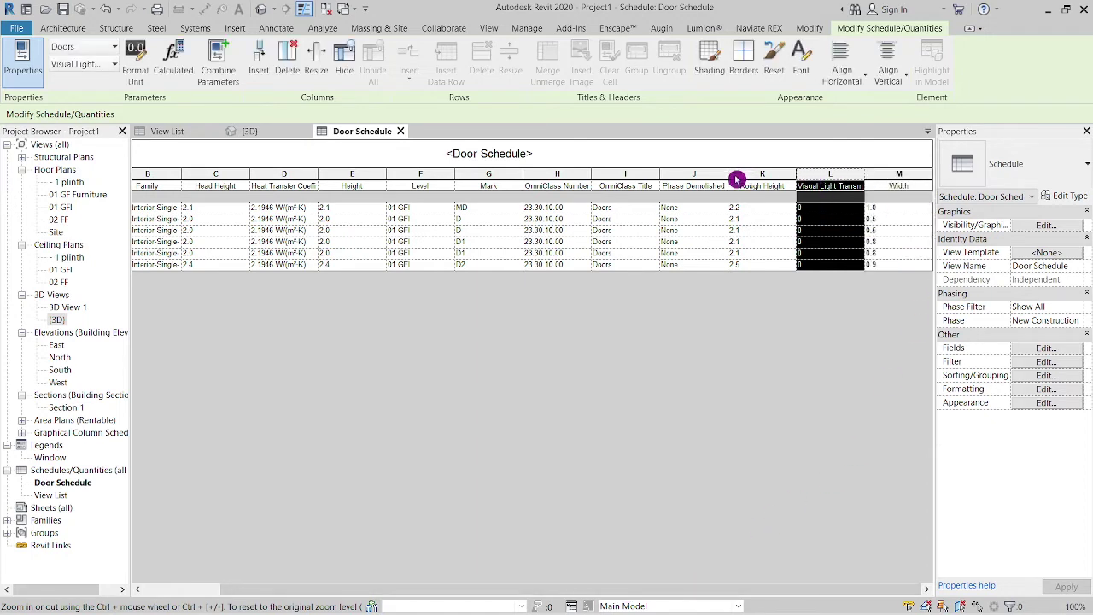
pyautogui.moveTo(702, 177); pyautogui.dragTo(825, 178)
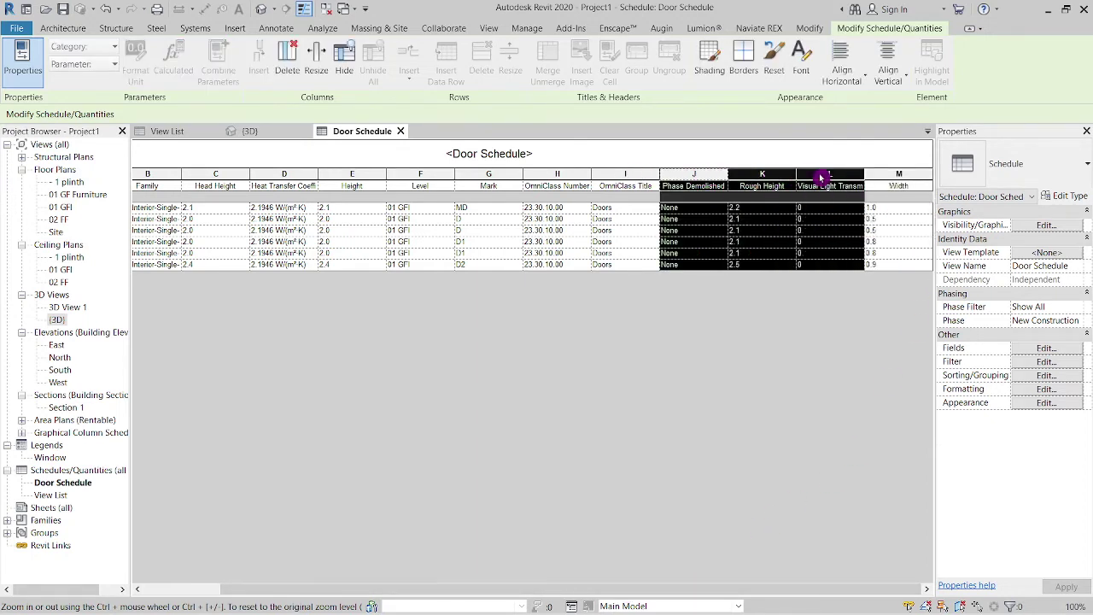
# - Delete Phase Demolished, Family, Head Height and Heat Transfer Coefficient, leaving Count through Width
pyautogui.click(291, 72)
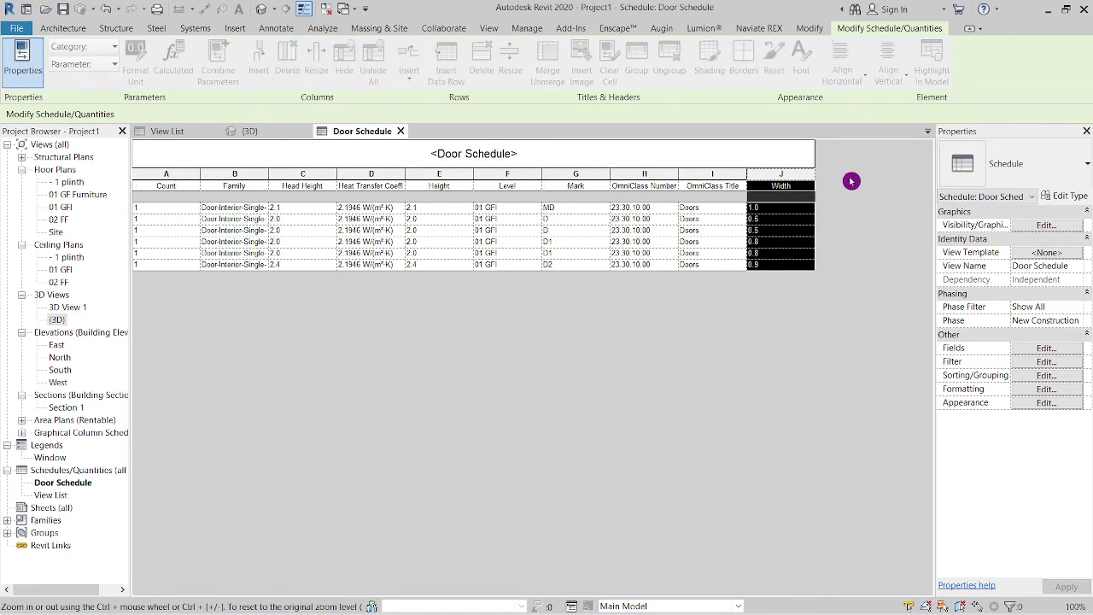
pyautogui.click(571, 175)
pyautogui.click(501, 175)
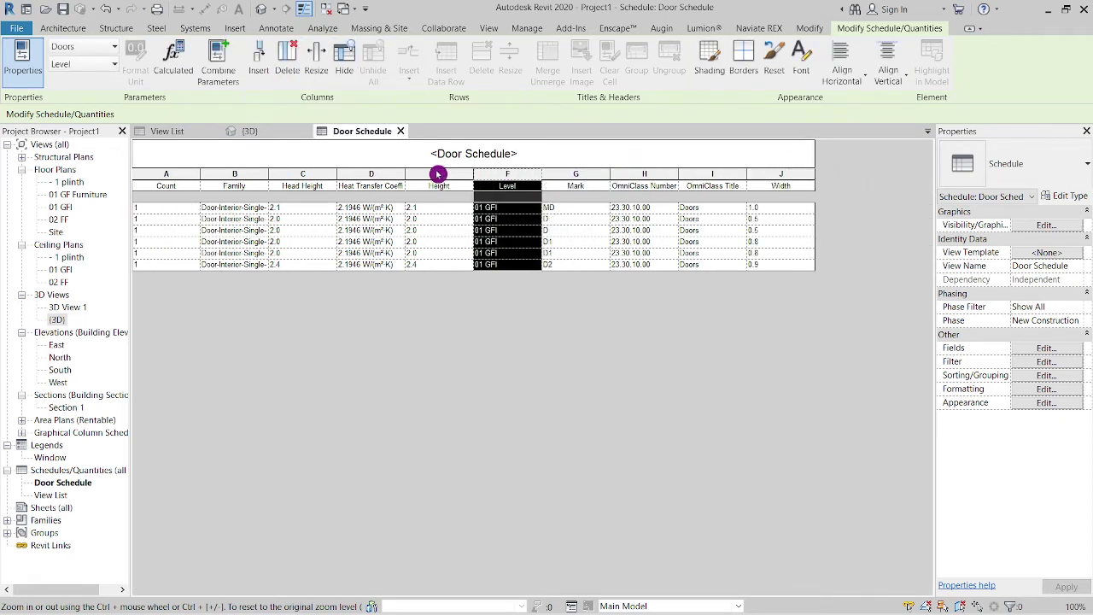
pyautogui.click(238, 175)
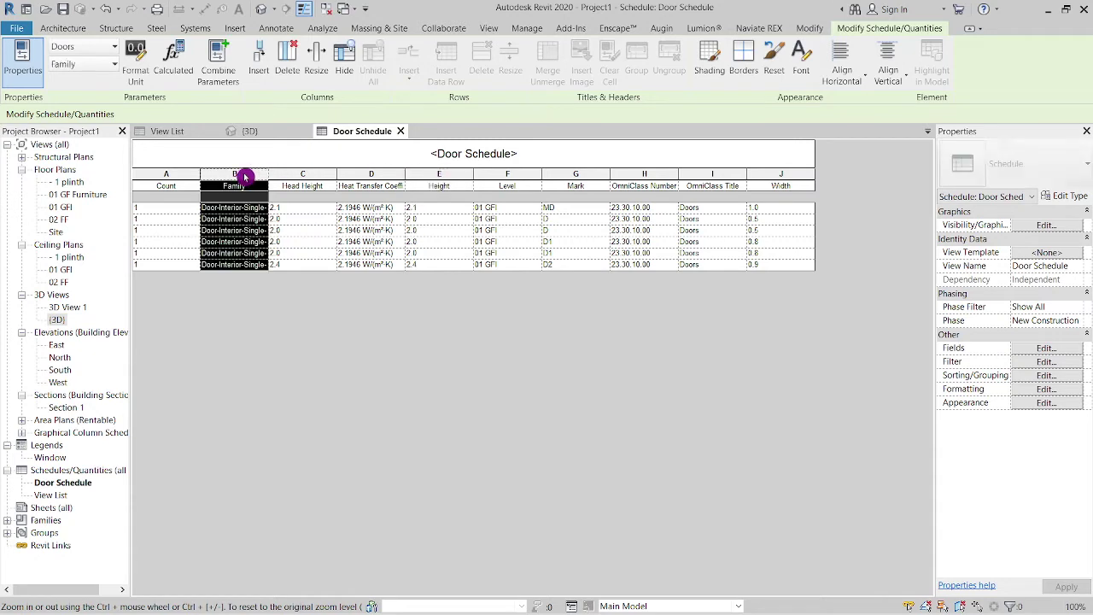
pyautogui.click(293, 75)
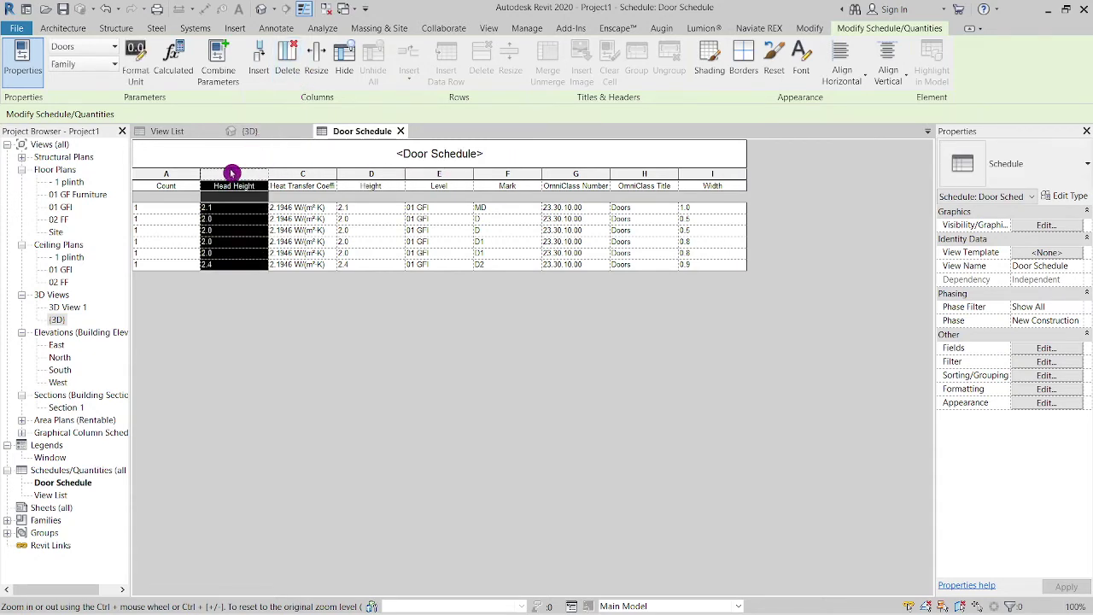
pyautogui.click(285, 70)
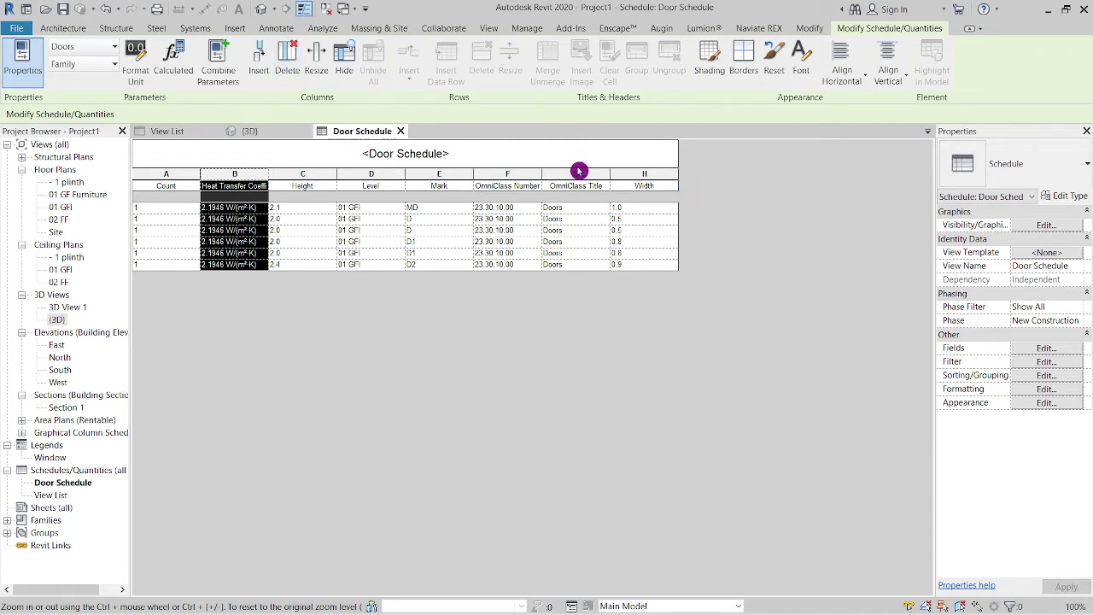
pyautogui.click(292, 75)
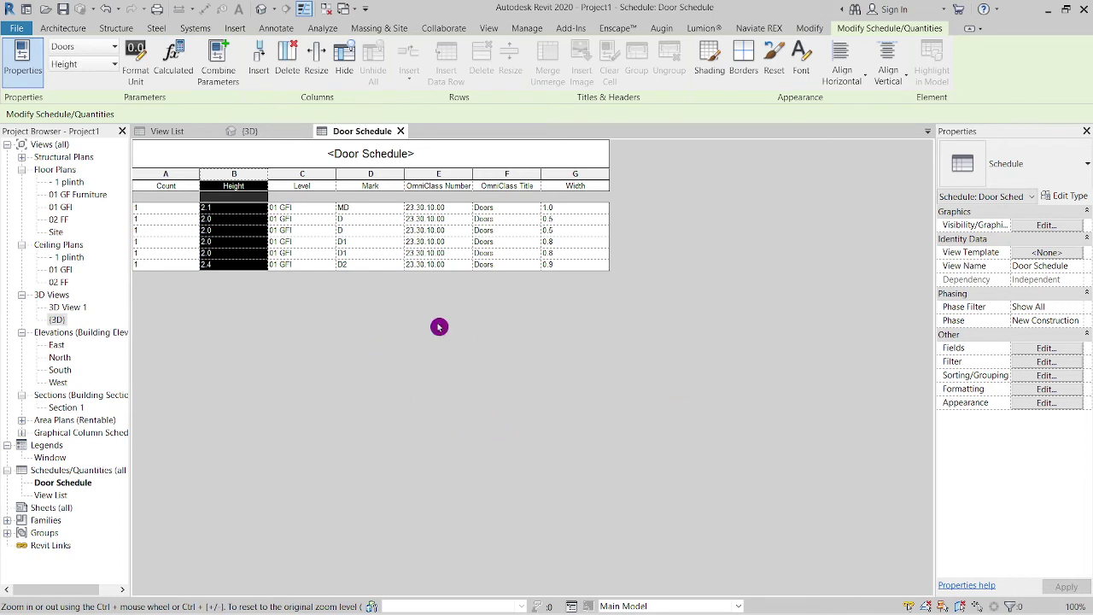
pyautogui.click(331, 219)
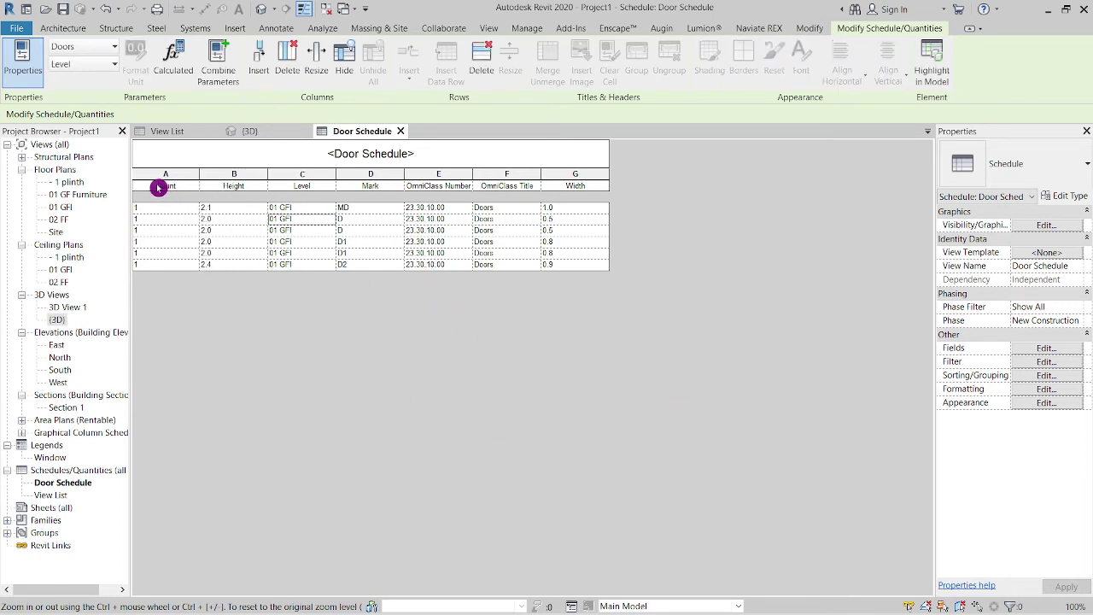
# - Centre-align the values in every Door Schedule column
pyautogui.moveTo(166, 175); pyautogui.dragTo(542, 169)
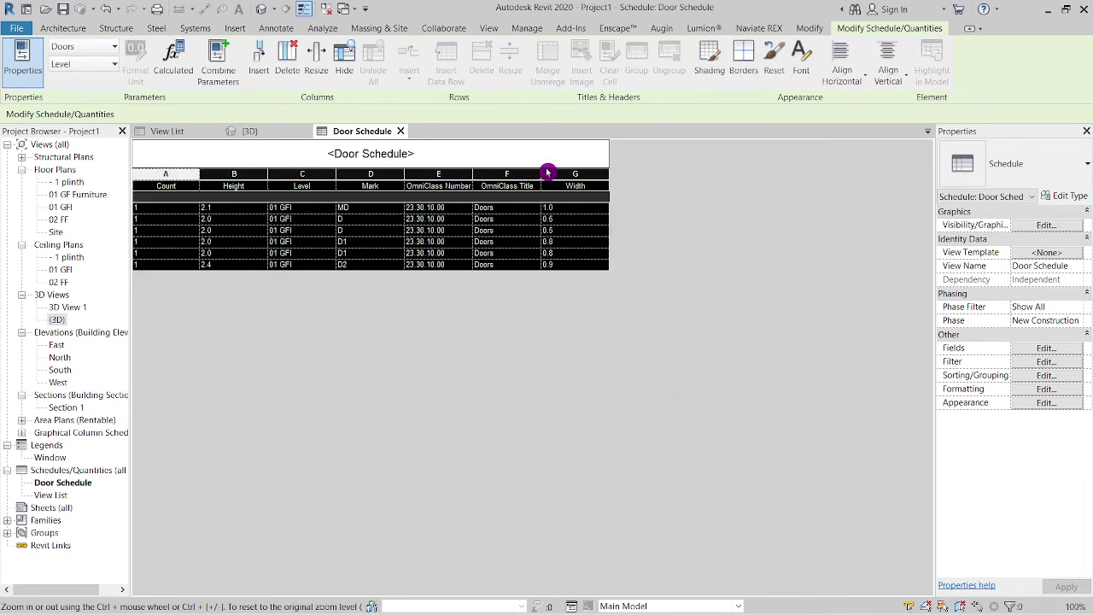
pyautogui.click(848, 86)
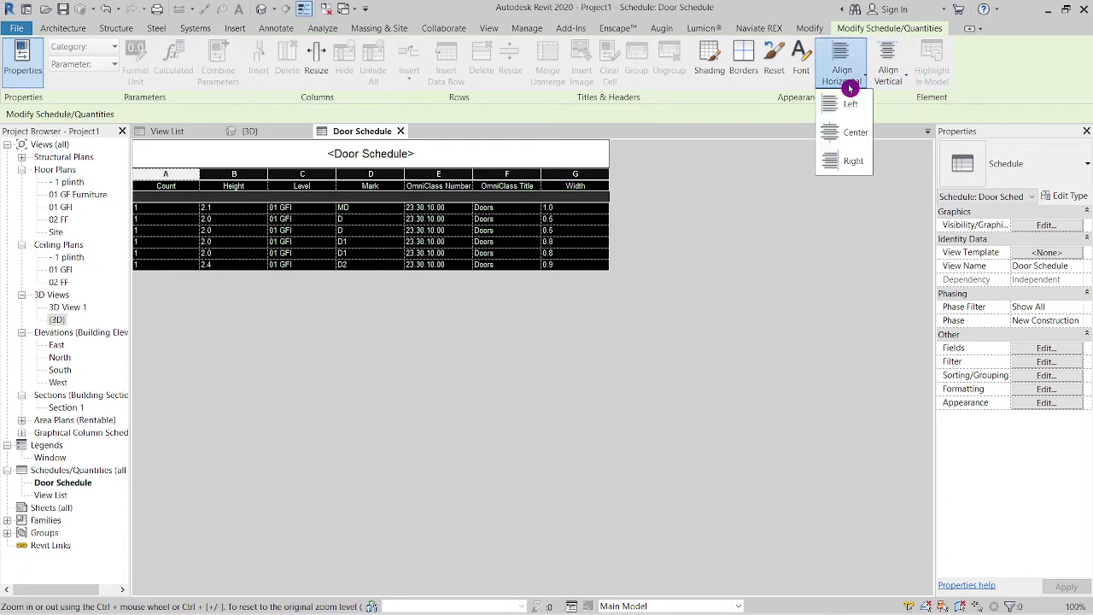
pyautogui.click(846, 134)
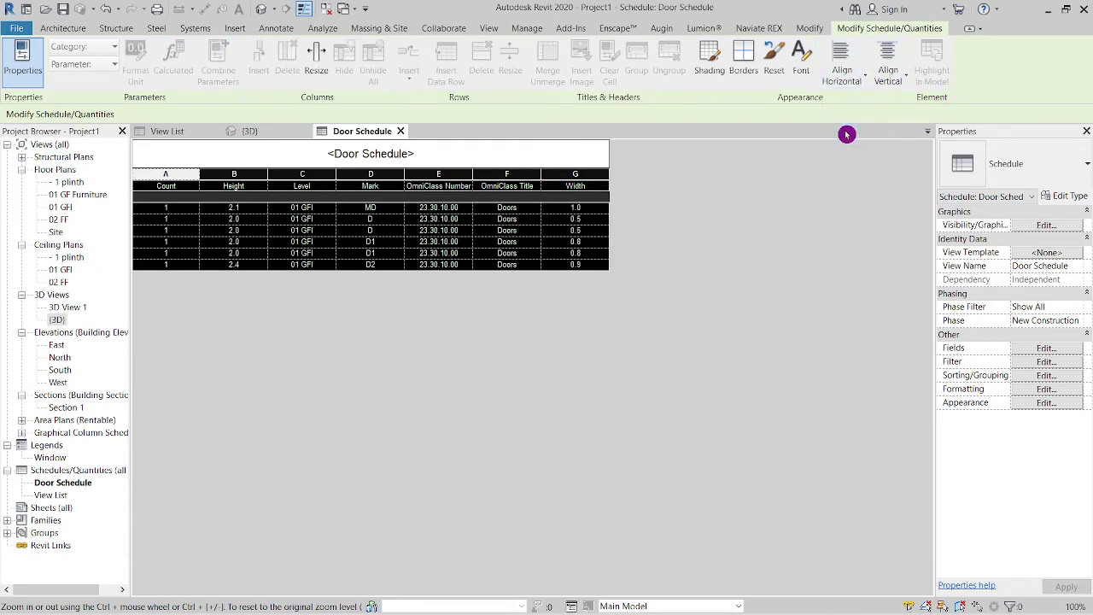
pyautogui.click(483, 233)
# - Delete the OmniClass Number column
pyautogui.click(439, 174)
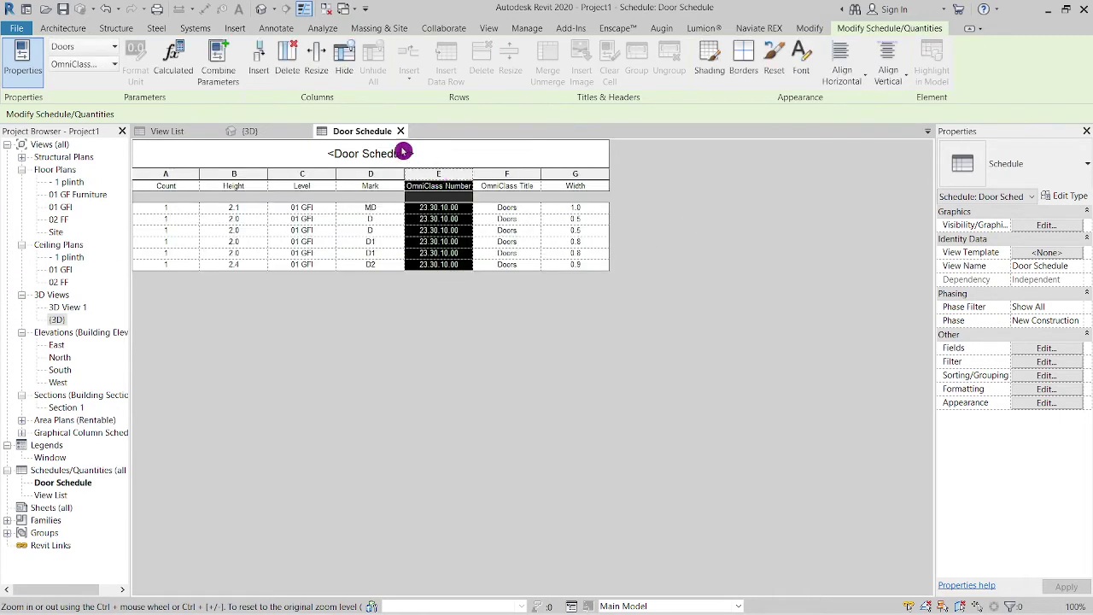
pyautogui.click(287, 64)
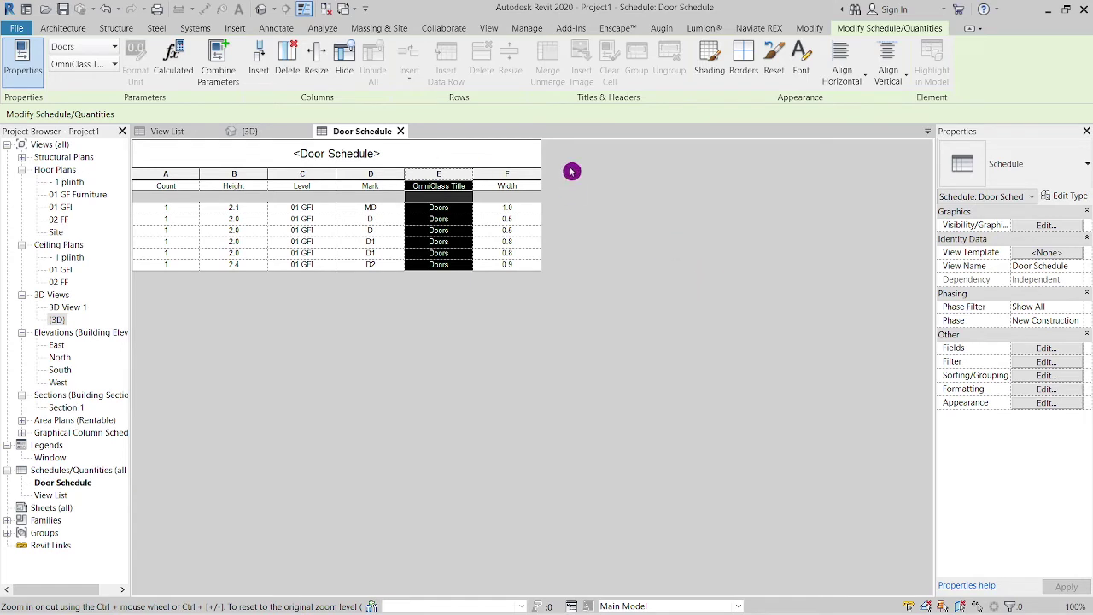
pyautogui.click(510, 177)
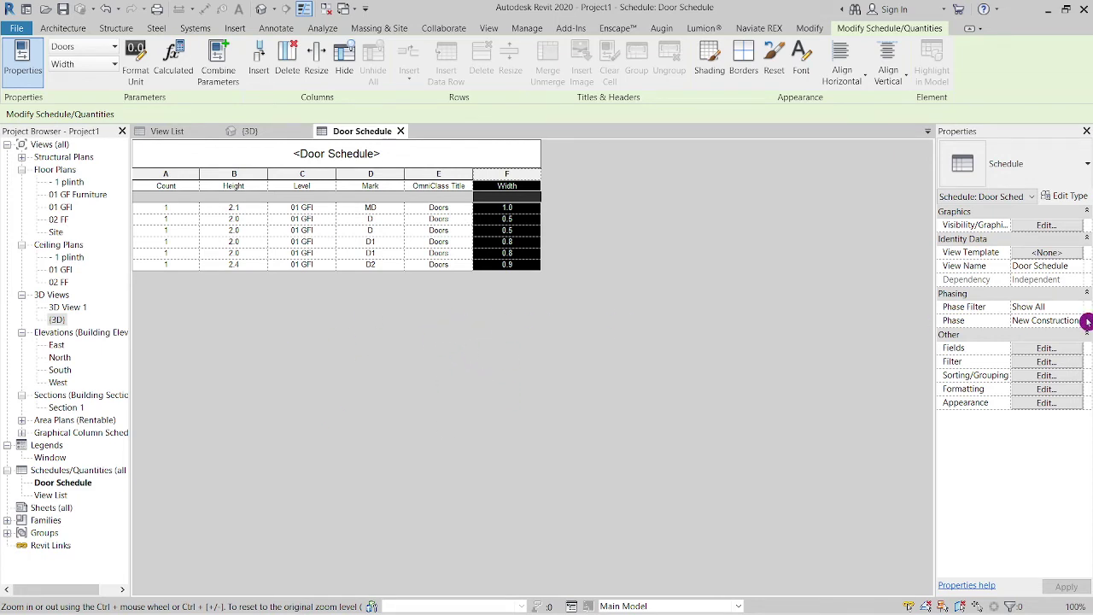
# - In the schedule's Fields settings, move OmniClass Title up to just below Count
pyautogui.click(1052, 365)
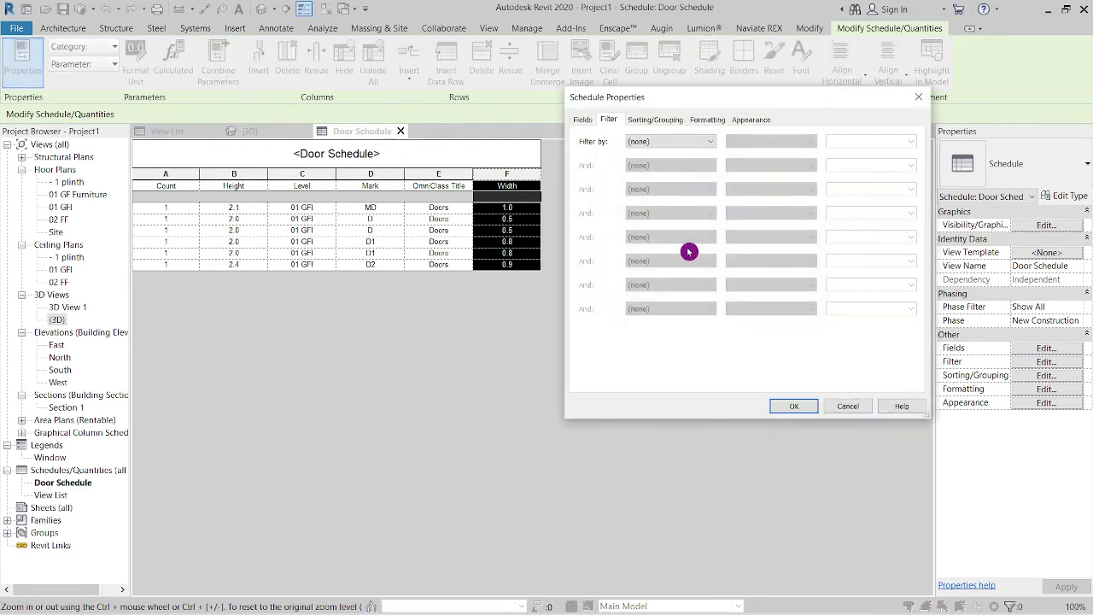
pyautogui.click(583, 119)
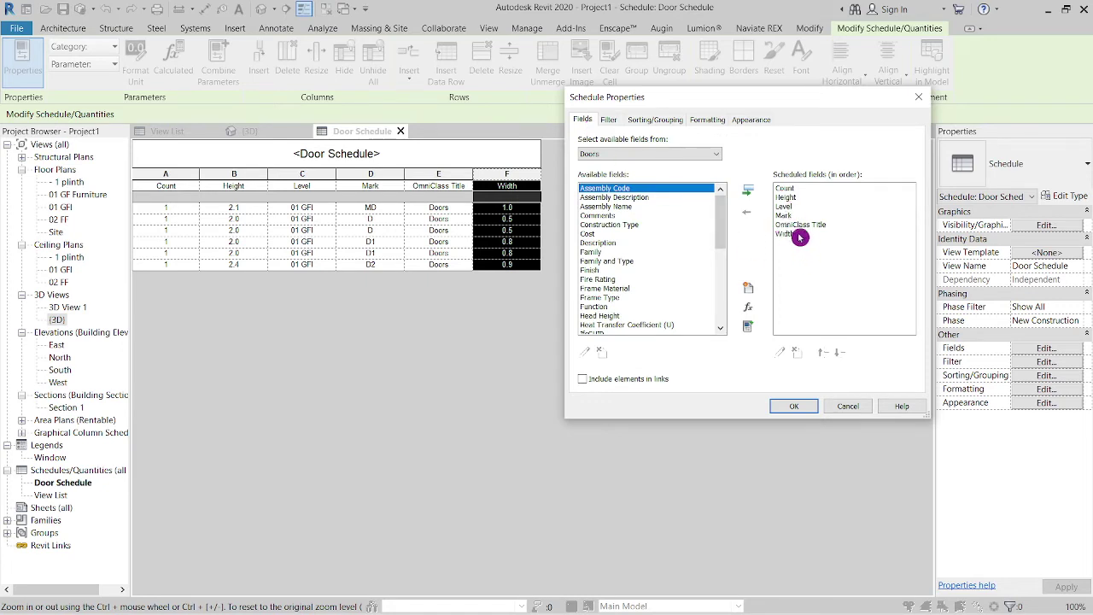
pyautogui.click(792, 188)
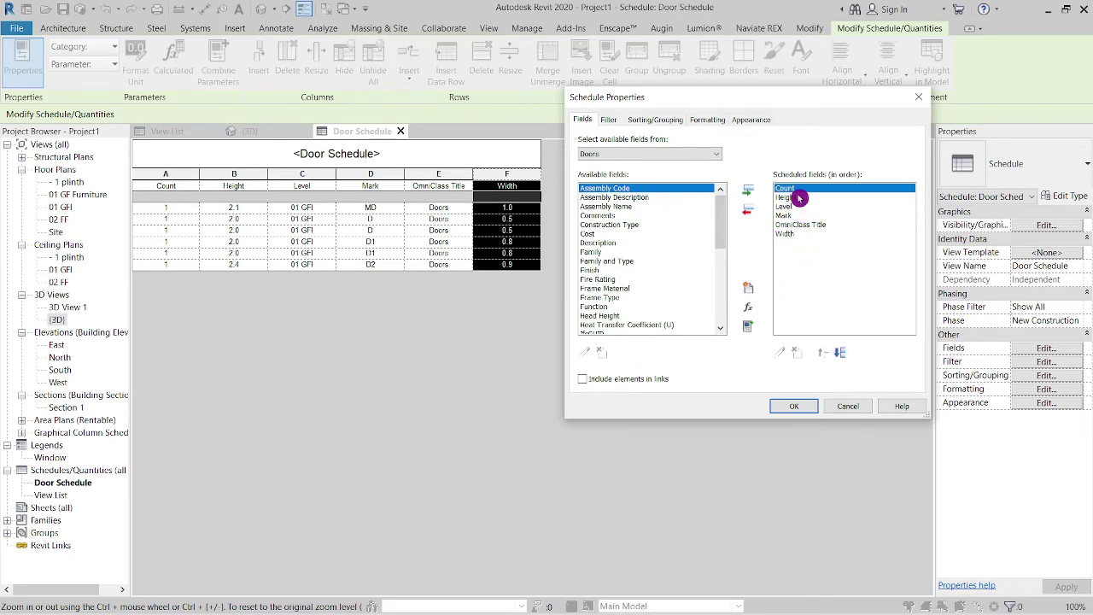
pyautogui.click(806, 225)
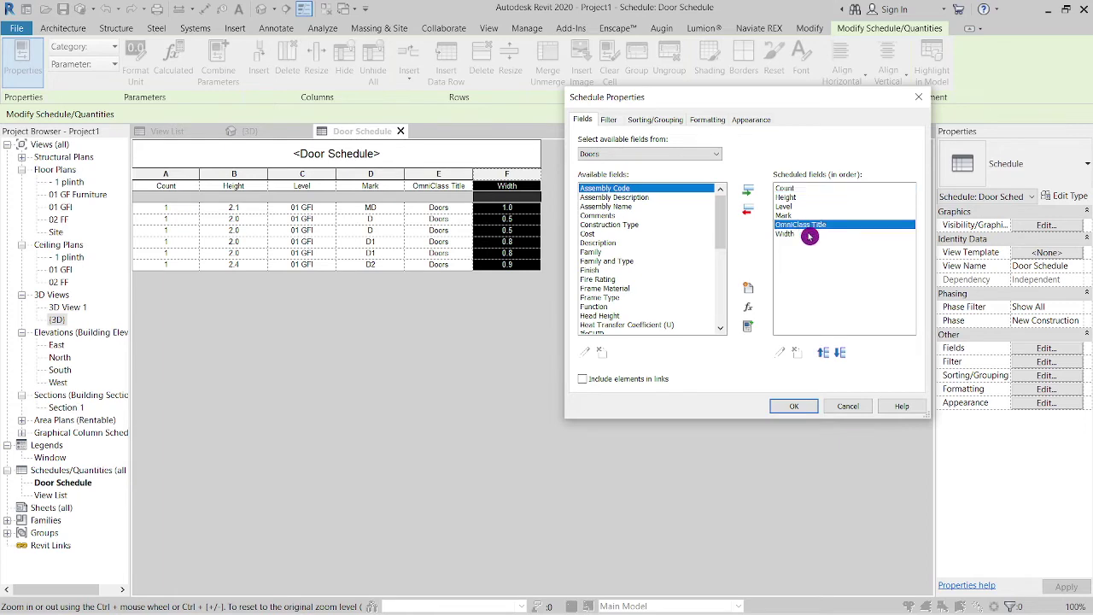
pyautogui.click(822, 356)
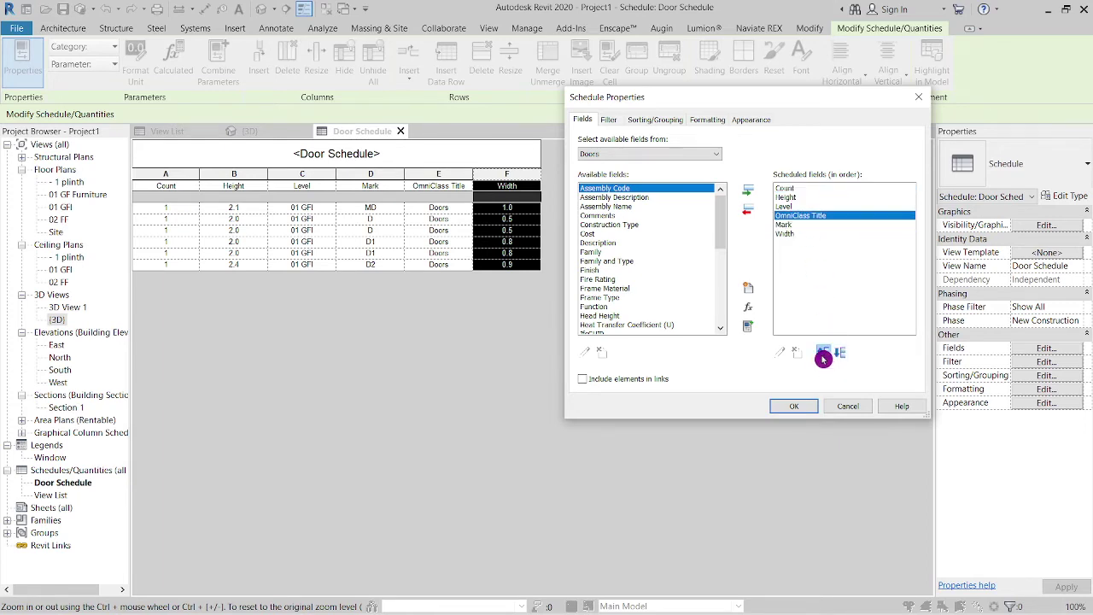
pyautogui.click(822, 356)
pyautogui.click(822, 357)
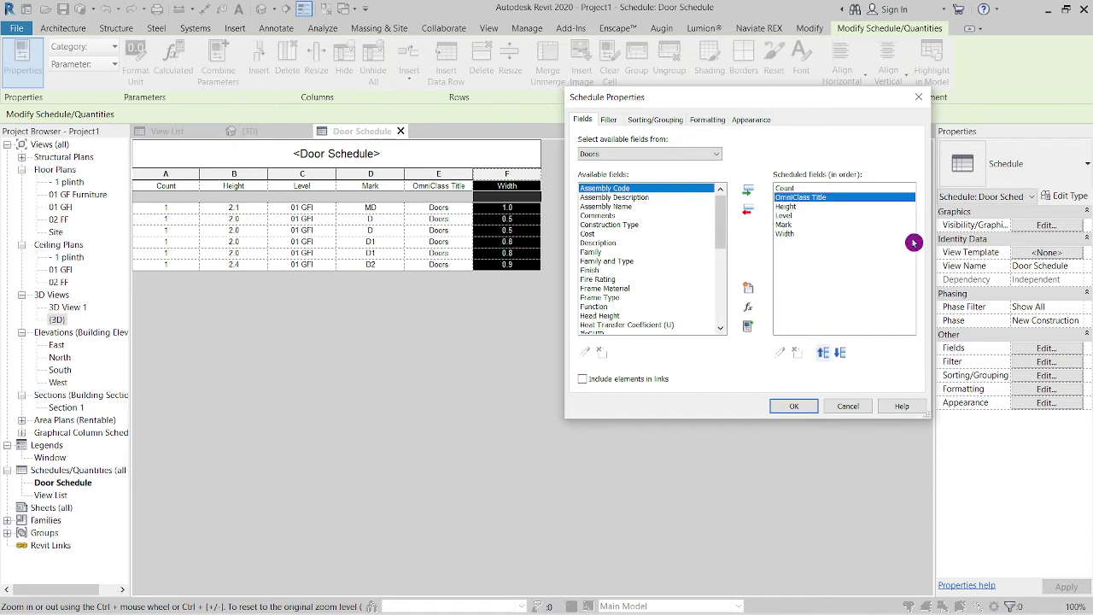
# - Place Width above Height, move Mark and Level up after OmniClass Title, and apply
pyautogui.click(794, 236)
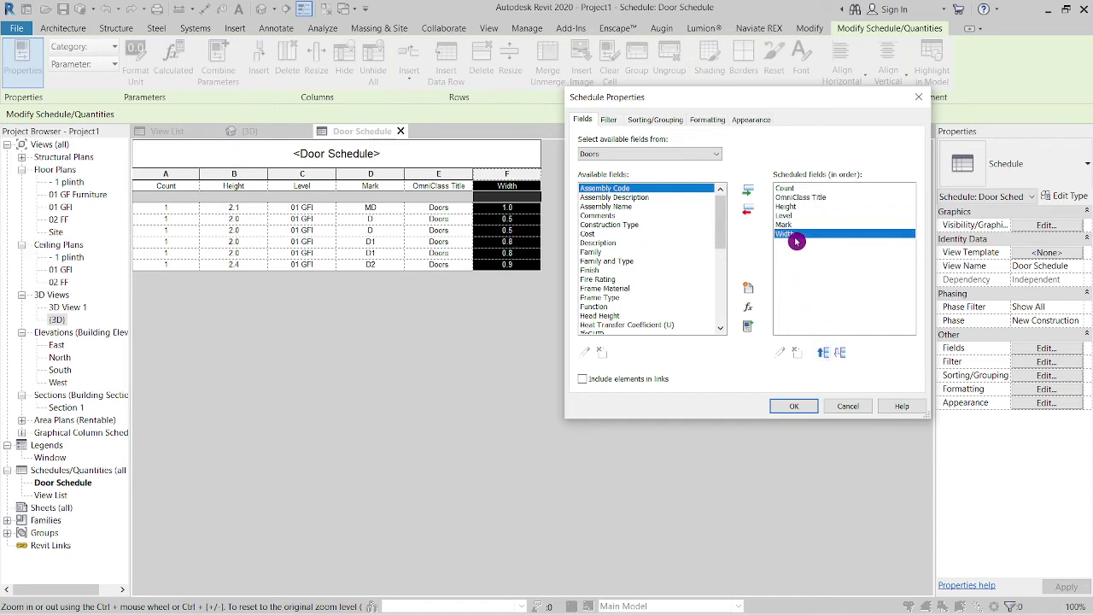
pyautogui.click(825, 355)
pyautogui.click(825, 355)
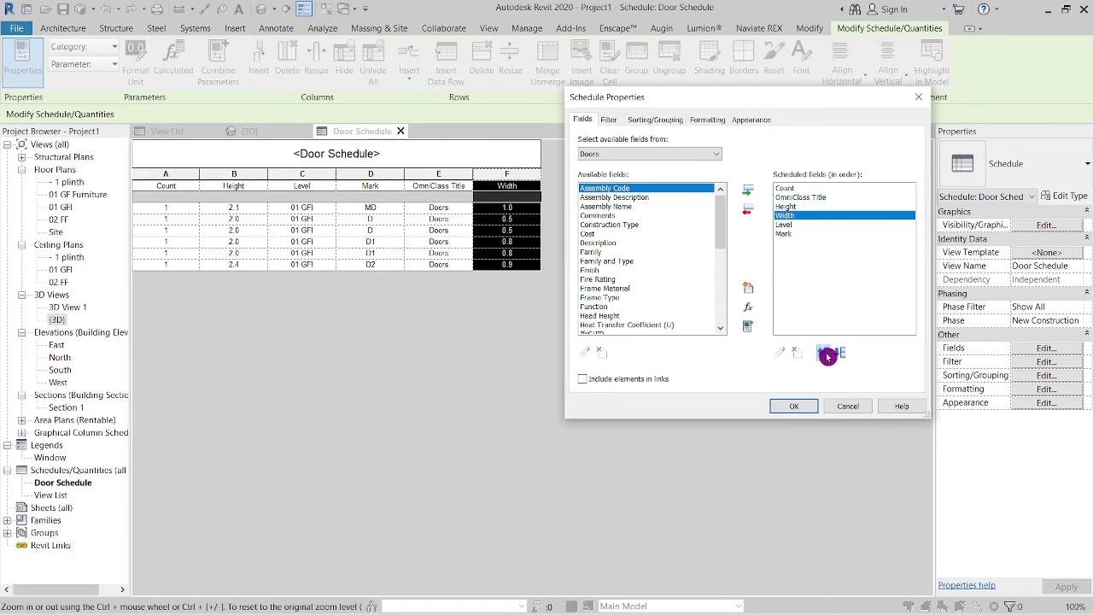
pyautogui.click(826, 355)
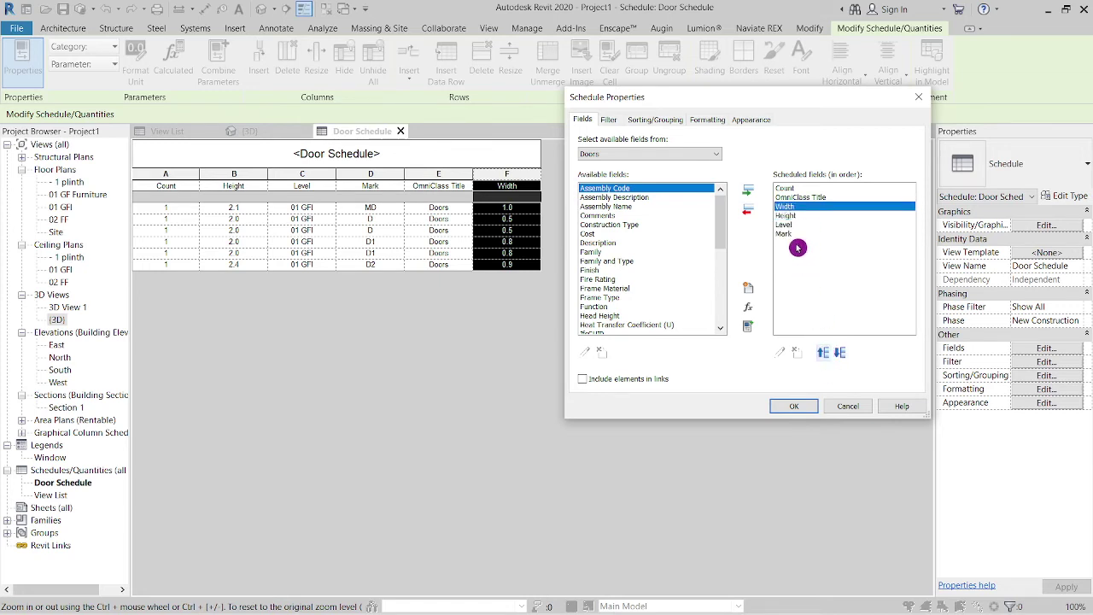
pyautogui.click(786, 234)
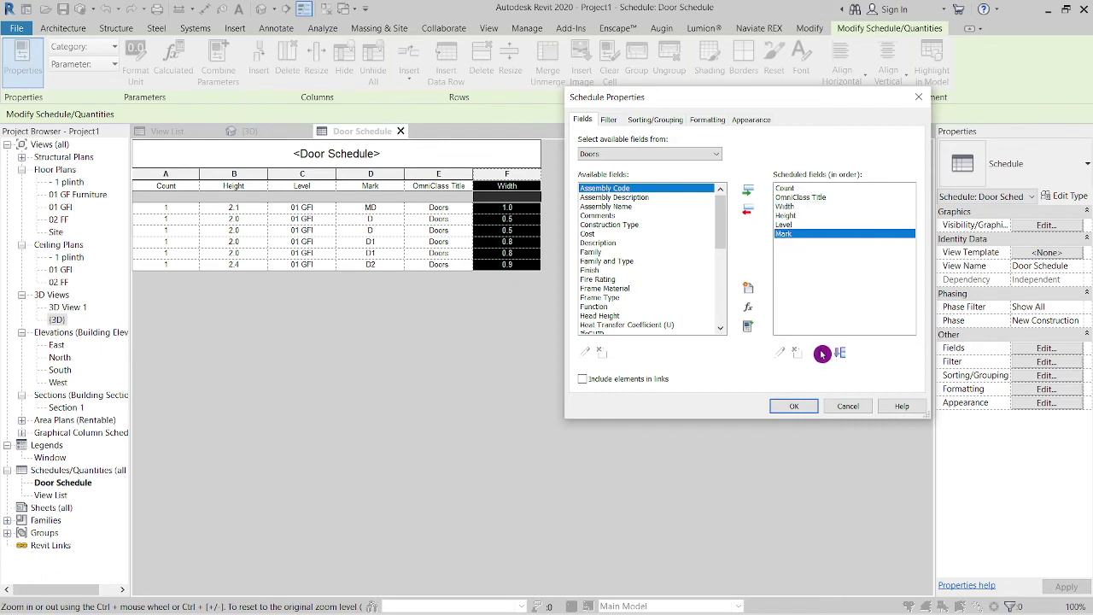
pyautogui.click(825, 353)
pyautogui.click(826, 352)
pyautogui.click(827, 351)
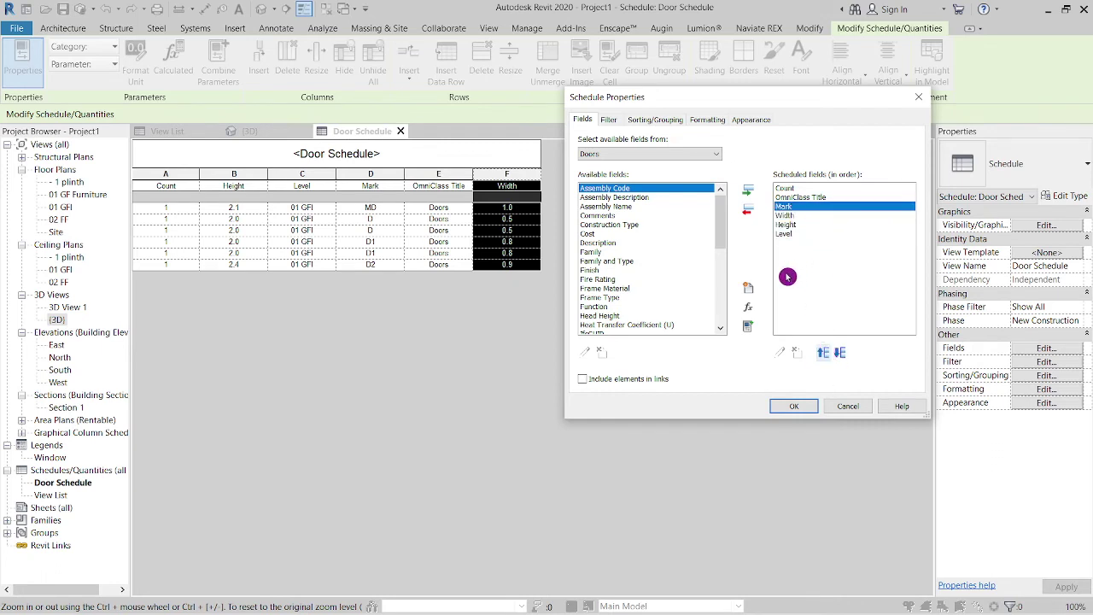
pyautogui.click(788, 233)
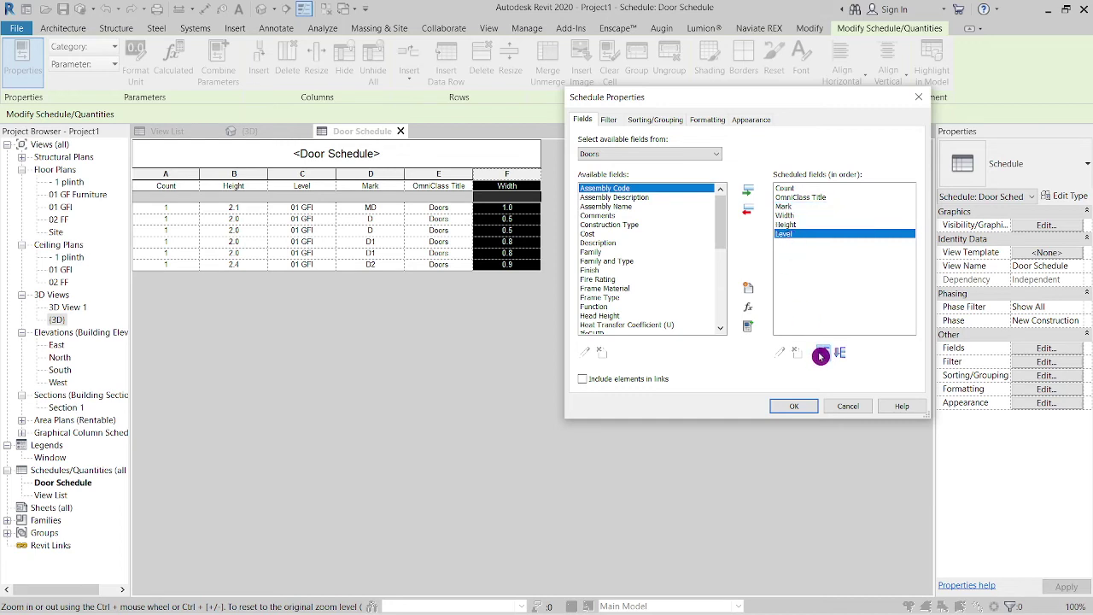
pyautogui.click(820, 352)
pyautogui.click(820, 353)
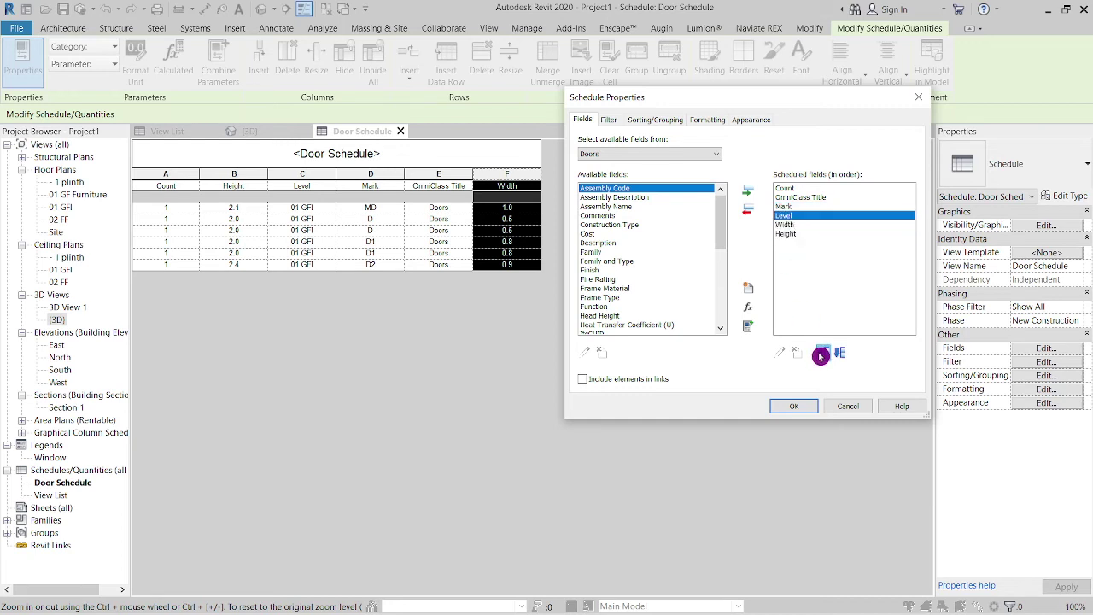
pyautogui.click(793, 407)
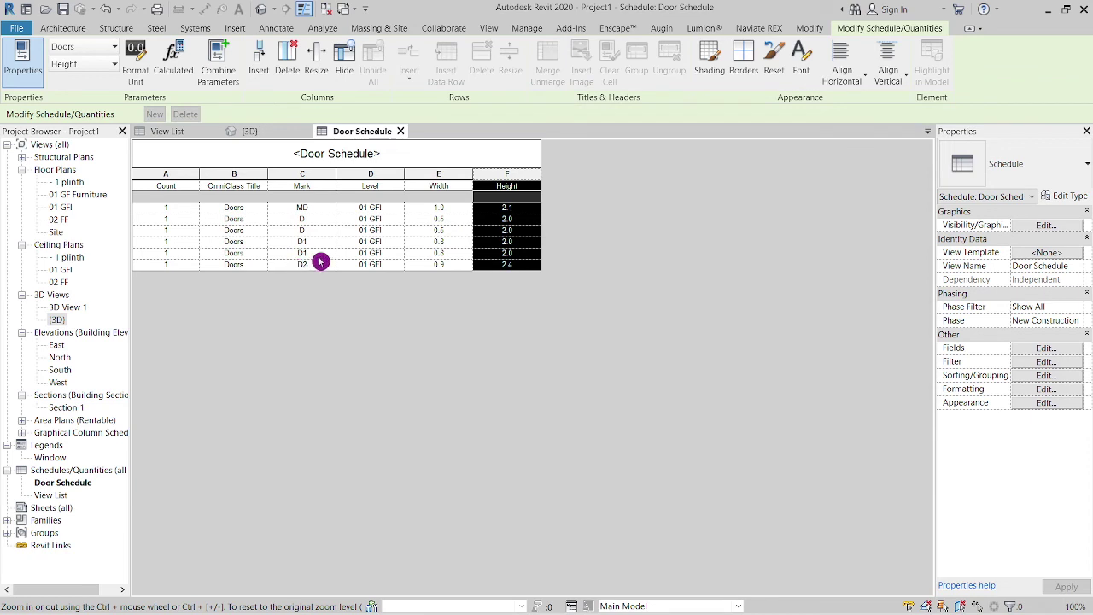